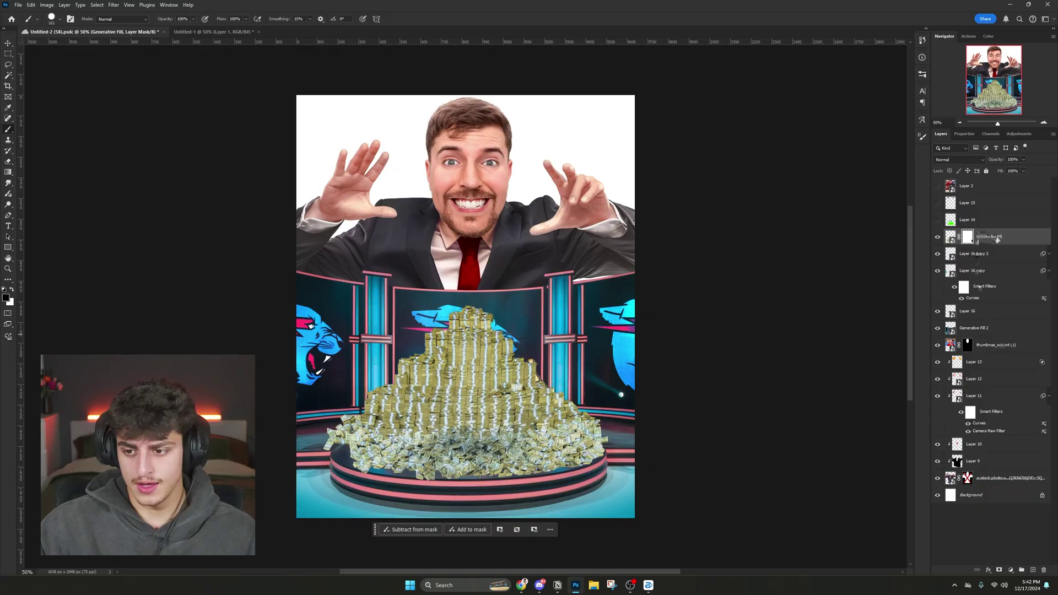
# - Mask out the stray fringe along the money pile's upper-left edges on the Generative Fill layer mask
pyautogui.click(996, 239)
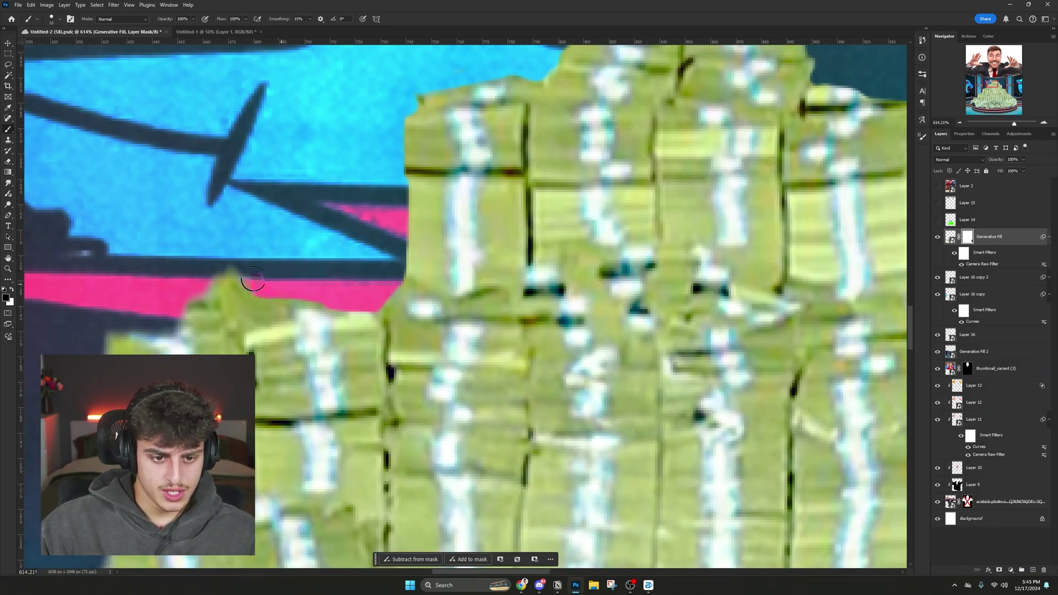
pyautogui.scroll(5, 252, 281)
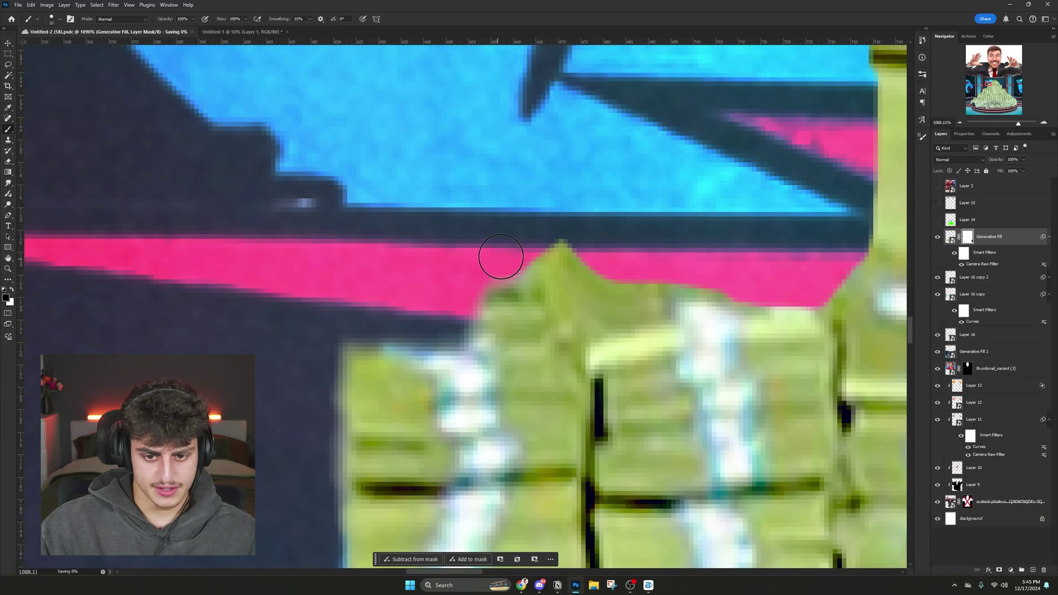
pyautogui.scroll(-3, 435, 231)
pyautogui.hscroll(-2, 435, 231)
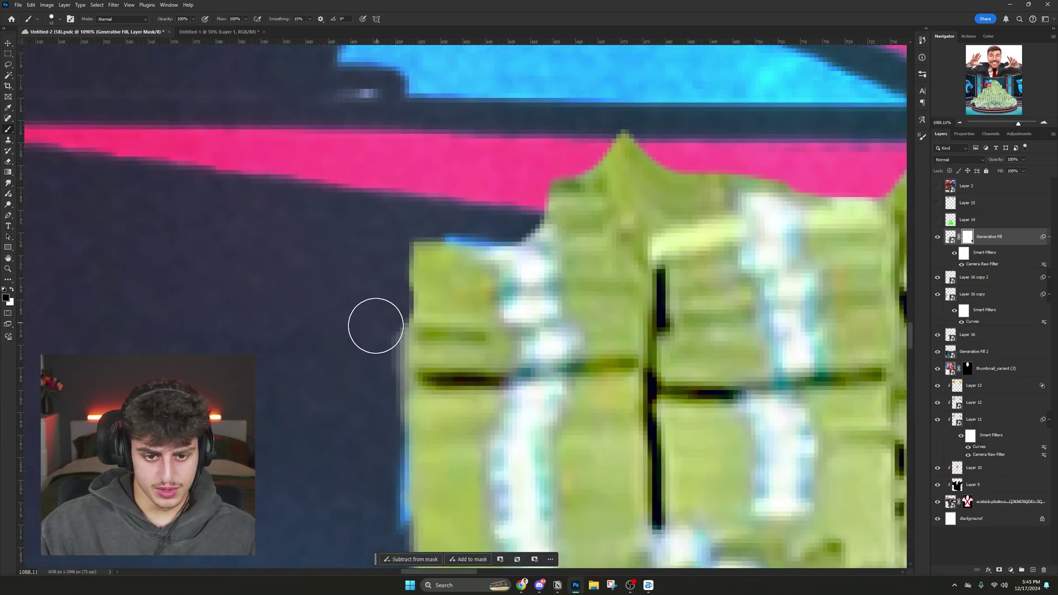
pyautogui.moveTo(378, 327)
pyautogui.mouseDown()
pyautogui.moveTo(342, 193)
pyautogui.moveTo(352, 171)
pyautogui.mouseUp()
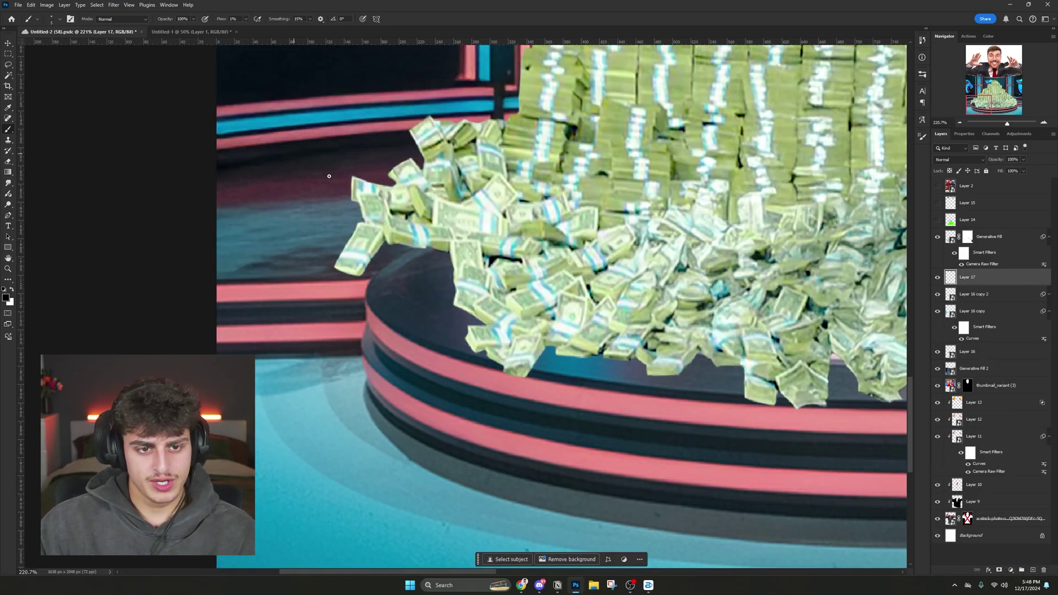
# - Paint soft black shadows on Layer 17 under the loose bills at the money pile's lower-left edge
pyautogui.scroll(5, 388, 263)
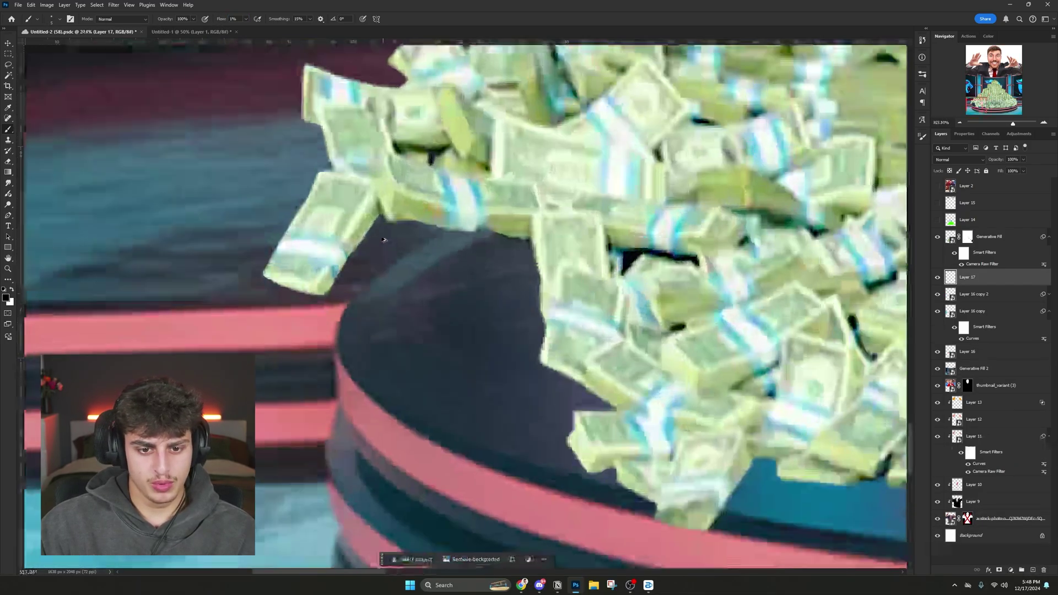
pyautogui.moveTo(391, 227)
pyautogui.mouseDown()
pyautogui.moveTo(504, 244)
pyautogui.moveTo(392, 231)
pyautogui.moveTo(481, 248)
pyautogui.moveTo(591, 247)
pyautogui.mouseUp()
pyautogui.keyDown('alt'); pyautogui.rightClick(395, 224); pyautogui.keyUp('alt')
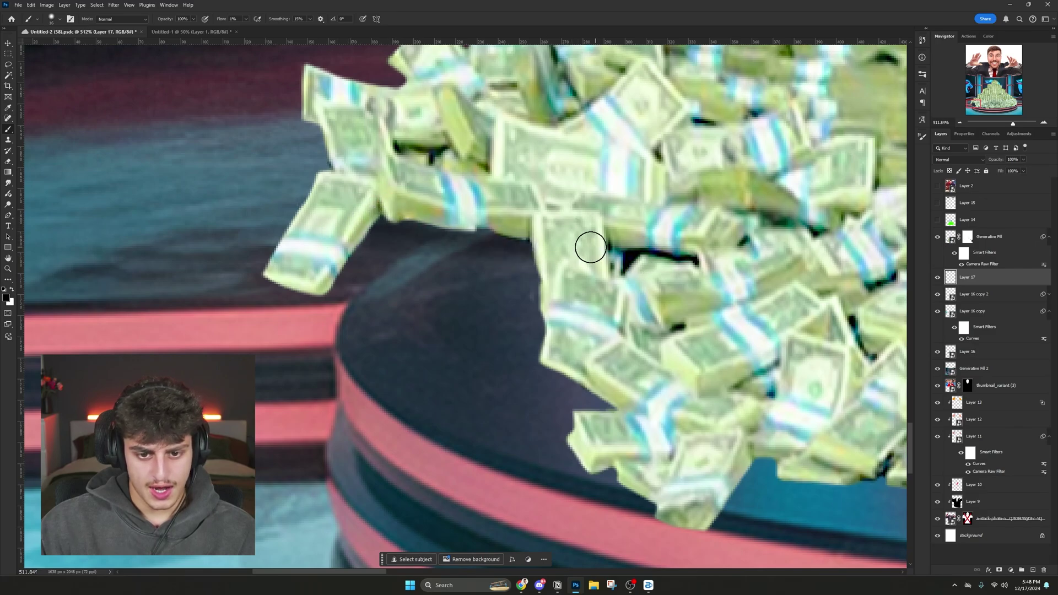
pyautogui.keyDown('alt'); pyautogui.rightClick(384, 229); pyautogui.keyUp('alt')
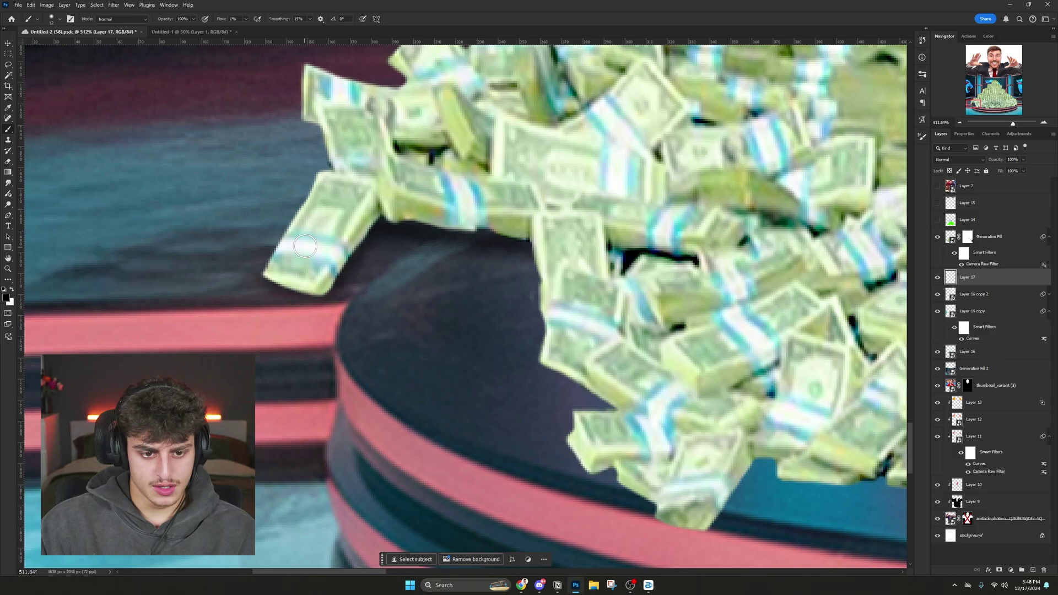
pyautogui.keyDown('alt'); pyautogui.rightClick(305, 246); pyautogui.keyUp('alt')
pyautogui.moveTo(378, 259); pyautogui.dragTo(529, 242)
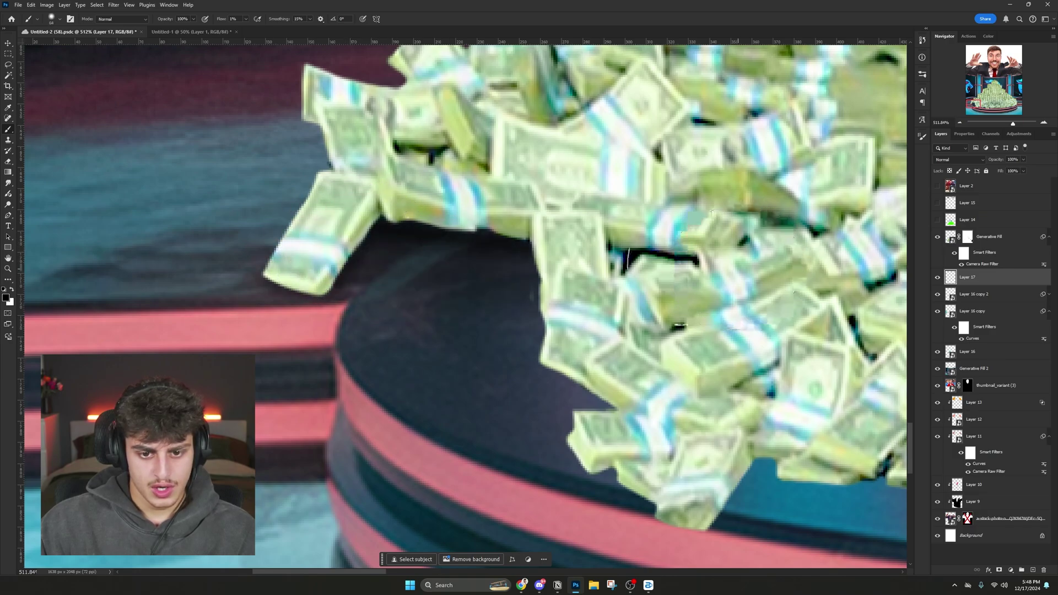
pyautogui.keyDown('alt'); pyautogui.rightClick(557, 295); pyautogui.keyUp('alt')
pyautogui.keyDown('alt'); pyautogui.rightClick(546, 276); pyautogui.keyUp('alt')
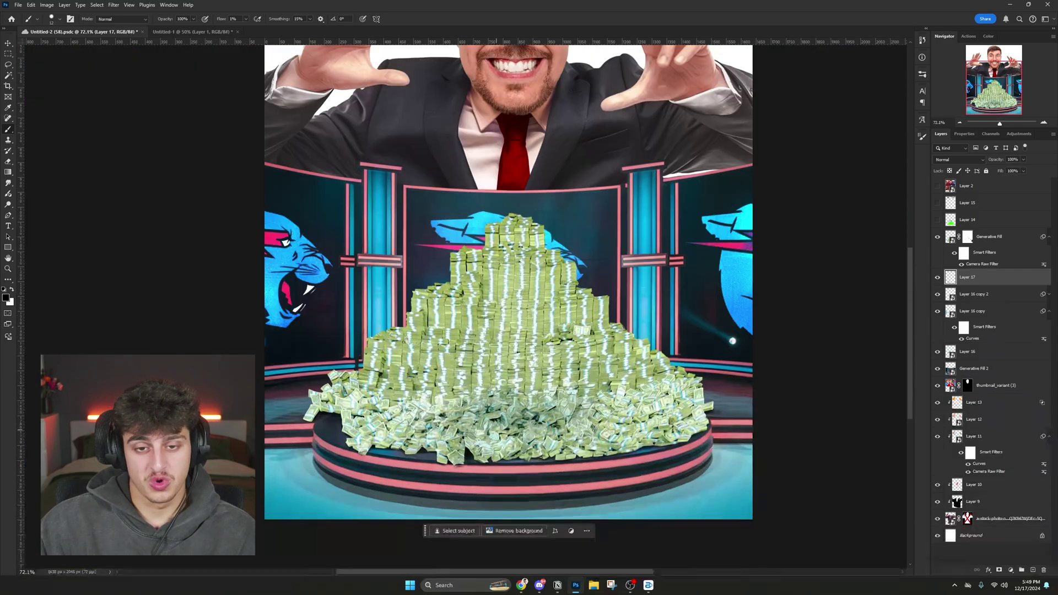
# - Toggle the visibility of Layer 17 to compare the money pile with and without its painted shadow
pyautogui.scroll(8, 429, 452)
pyautogui.moveTo(430, 452); pyautogui.dragTo(482, 346)
pyautogui.click(936, 282)
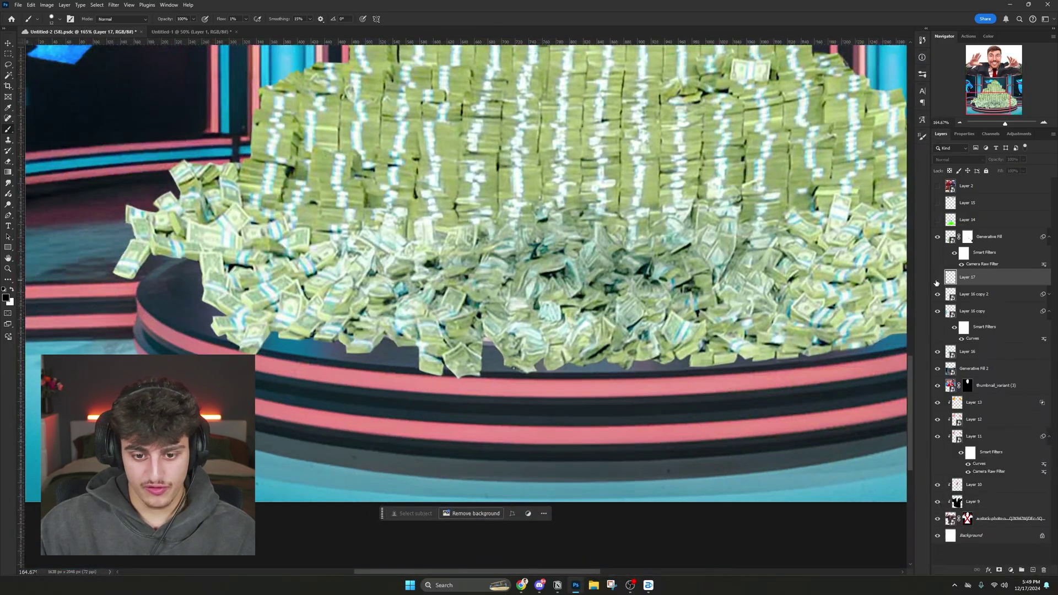
pyautogui.click(936, 281)
pyautogui.scroll(-5, 574, 324)
pyautogui.moveTo(589, 316); pyautogui.dragTo(517, 389)
# - Add a new layer clipped to the Generative Fill layer and paint soft black shading along the money pile's lower-right edge
pyautogui.click(994, 237)
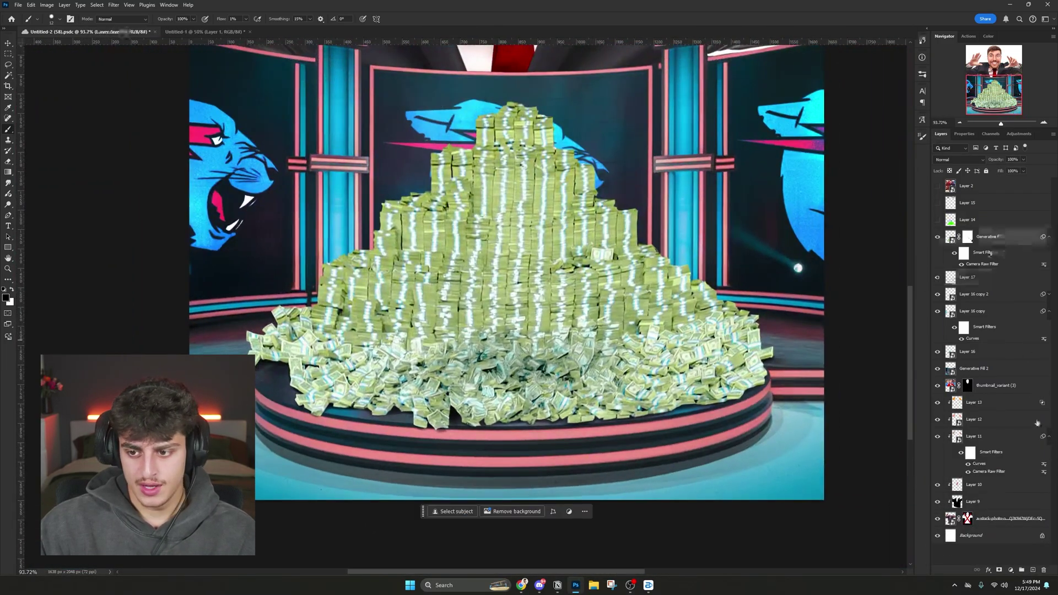
pyautogui.click(1032, 570)
pyautogui.scroll(8, 769, 358)
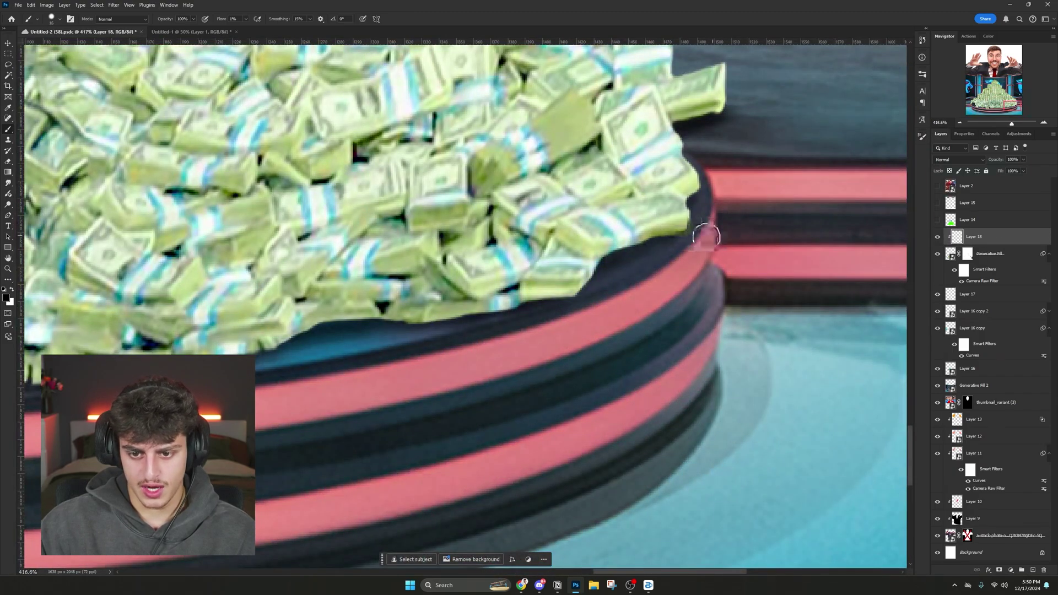
pyautogui.moveTo(705, 236)
pyautogui.mouseDown()
pyautogui.moveTo(613, 238)
pyautogui.moveTo(603, 256)
pyautogui.mouseUp()
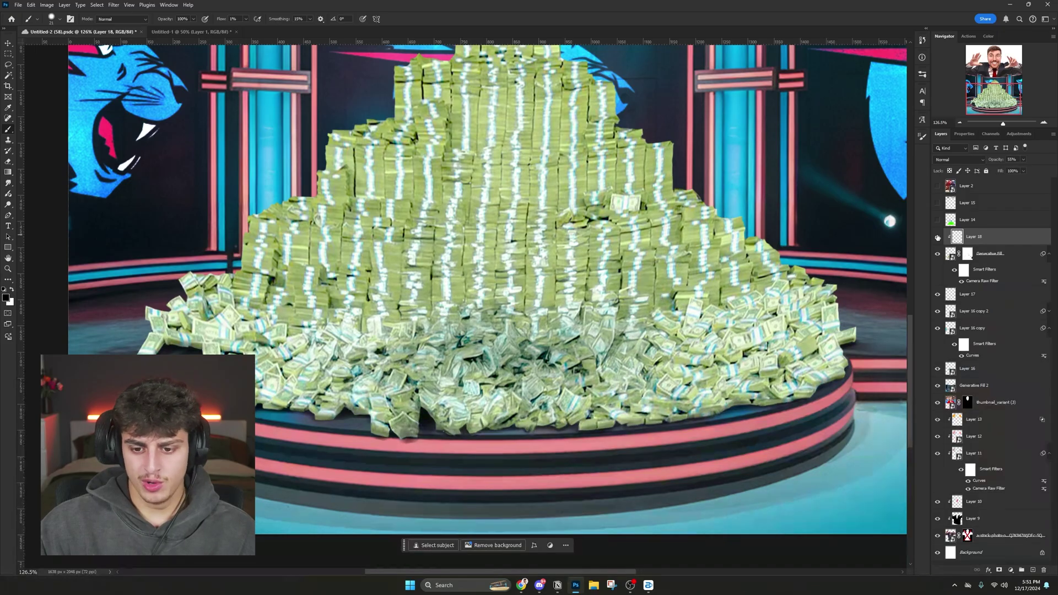
# - Toggle the visibility of Layer 18 to compare the money pile with and without the clipped shading
pyautogui.click(938, 237)
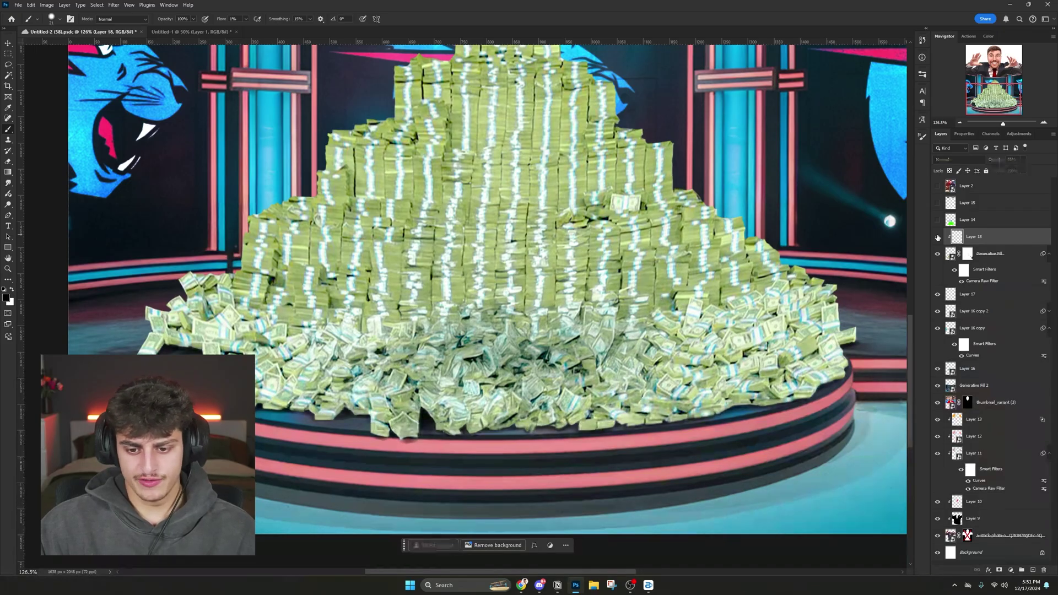
pyautogui.click(938, 238)
pyautogui.hotkey('ctrl', '-')
pyautogui.hotkey('ctrl', '-')
pyautogui.hotkey('ctrl', '-')
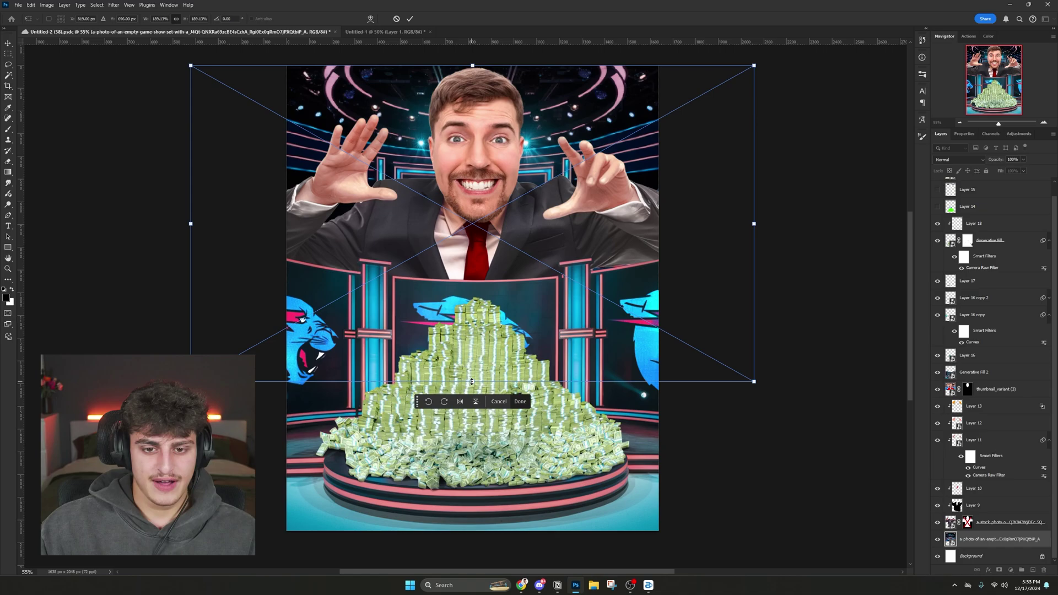
# - Enlarge the game show background image to about 227% and brighten it with a Curves adjustment
pyautogui.moveTo(475, 440); pyautogui.dragTo(476, 447)
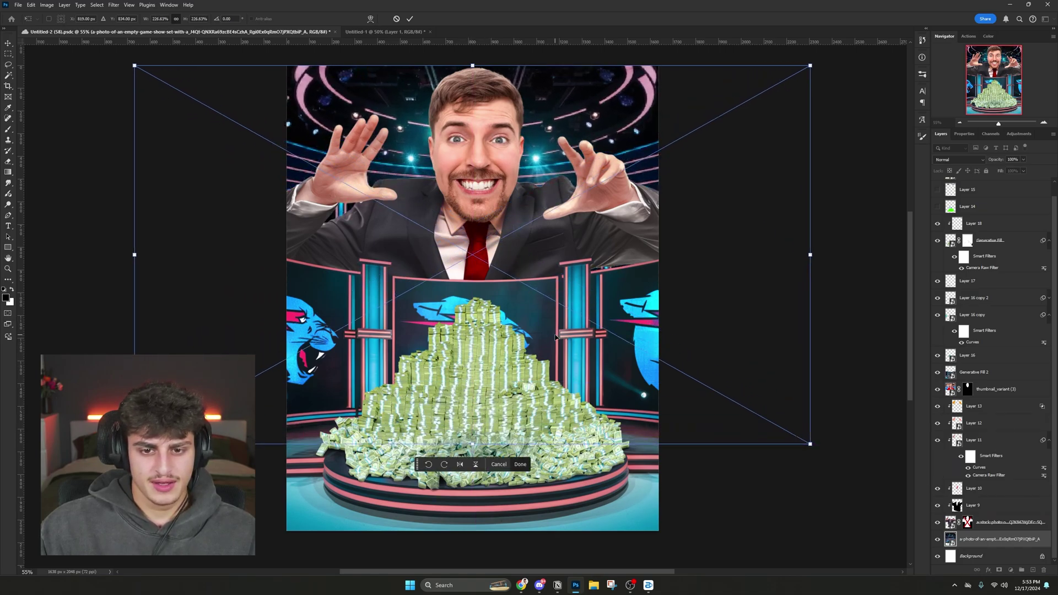
pyautogui.press('Return')
pyautogui.press('b')
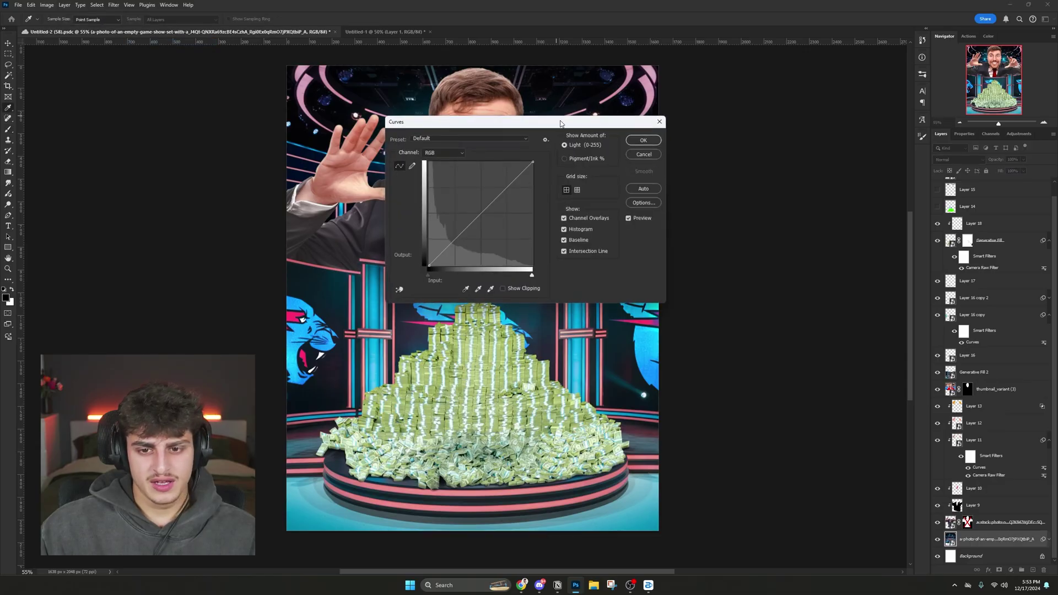
pyautogui.moveTo(560, 123); pyautogui.dragTo(816, 205)
pyautogui.moveTo(770, 258)
pyautogui.mouseDown()
pyautogui.moveTo(728, 297)
pyautogui.moveTo(763, 247)
pyautogui.moveTo(741, 269)
pyautogui.mouseUp()
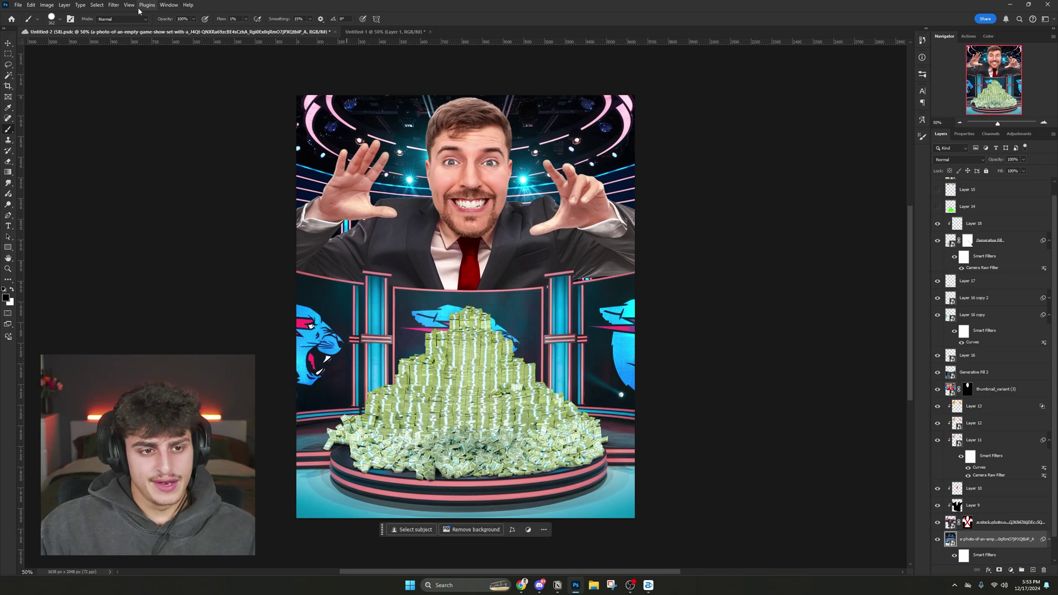
# - Apply a moderate Gaussian Blur to the game show background image
pyautogui.click(113, 5)
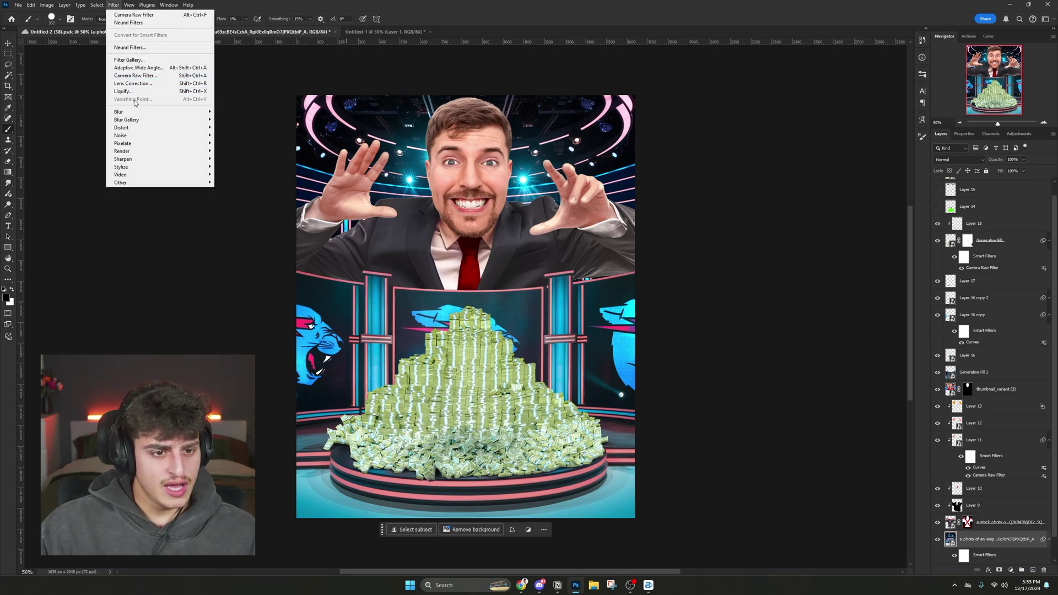
pyautogui.moveTo(132, 115)
pyautogui.click(236, 143)
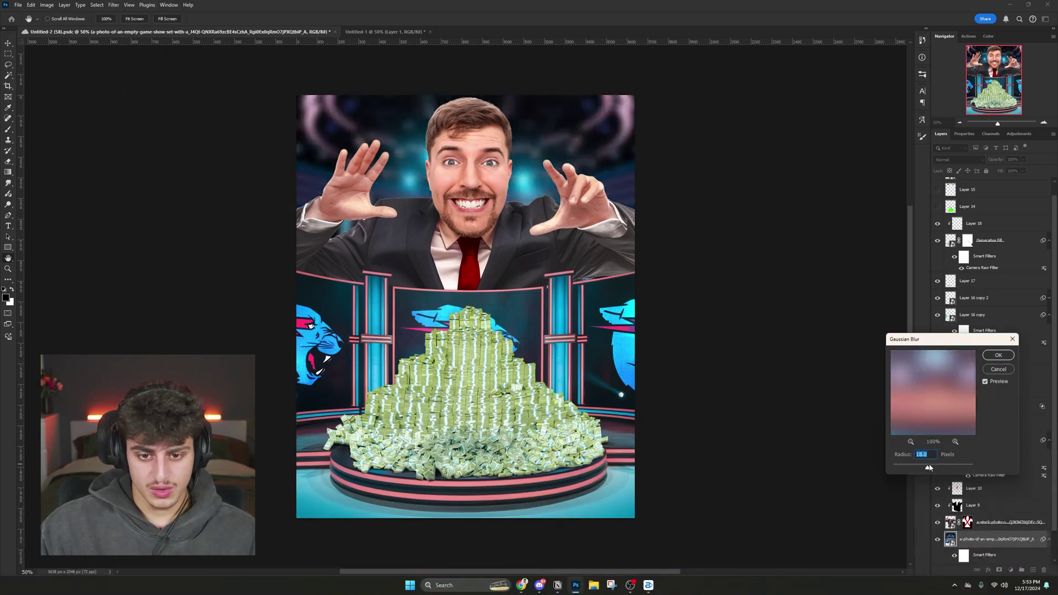
pyautogui.moveTo(921, 468); pyautogui.dragTo(923, 469)
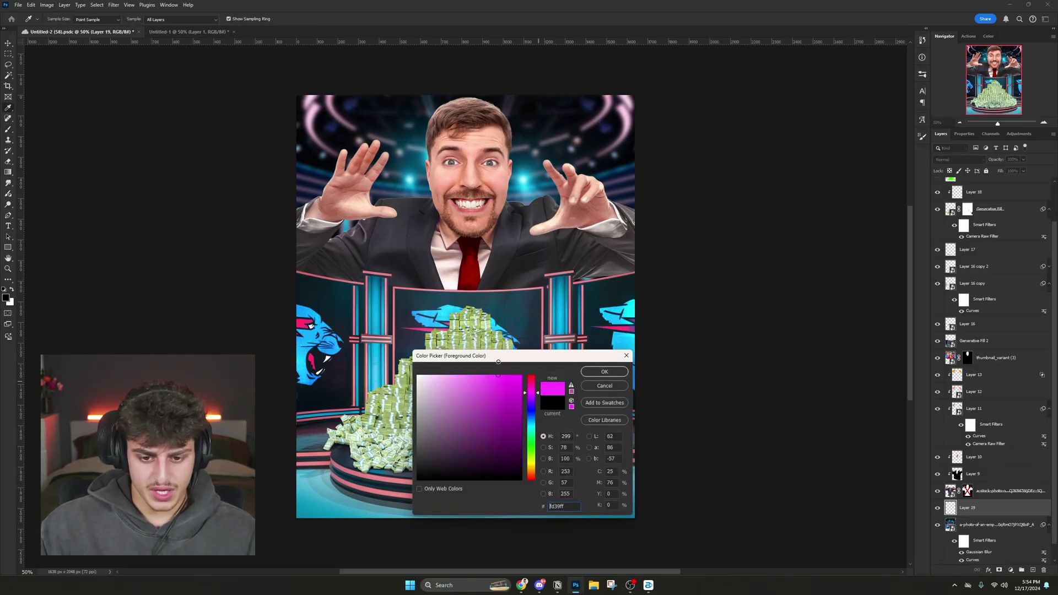
# - Choose magenta fd39ff as the foreground colour and paint a soft glow on Layer 19 across the background behind the man
pyautogui.click(604, 372)
pyautogui.press('b')
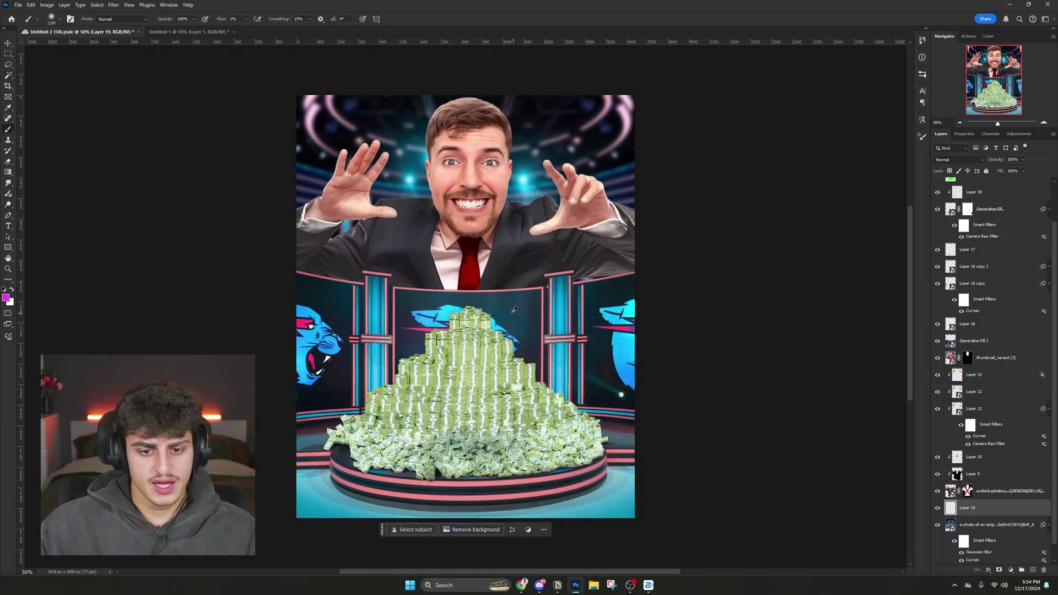
pyautogui.moveTo(257, 38)
pyautogui.mouseDown()
pyautogui.moveTo(284, 71)
pyautogui.moveTo(685, 248)
pyautogui.moveTo(137, 271)
pyautogui.moveTo(829, 320)
pyautogui.moveTo(154, 319)
pyautogui.moveTo(940, 460)
pyautogui.mouseUp()
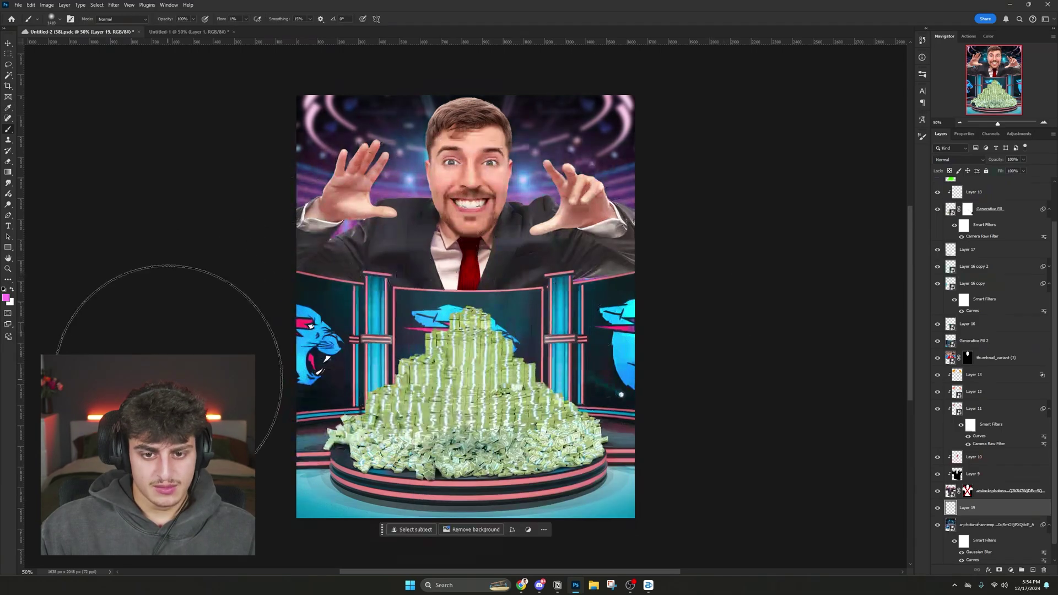
pyautogui.moveTo(142, 444)
pyautogui.mouseDown()
pyautogui.moveTo(725, 335)
pyautogui.moveTo(319, 283)
pyautogui.moveTo(587, 281)
pyautogui.mouseUp()
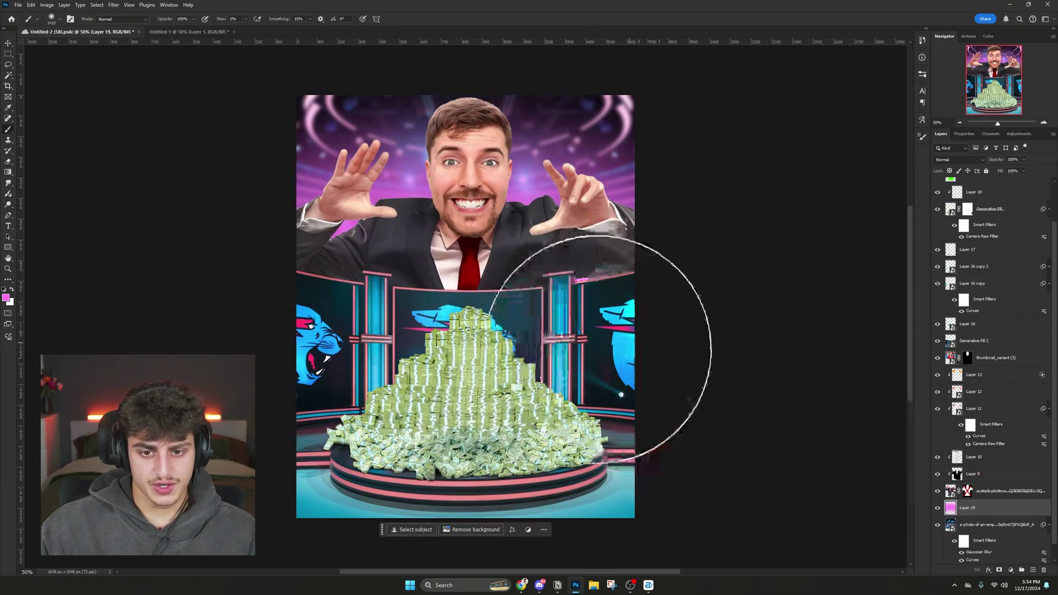
pyautogui.hotkey('alt', 'BackSpace')
# - Add a layer above Layer 19, paint a soft orange glow behind the man's head, and set its blend mode to Overlay
pyautogui.click(1033, 569)
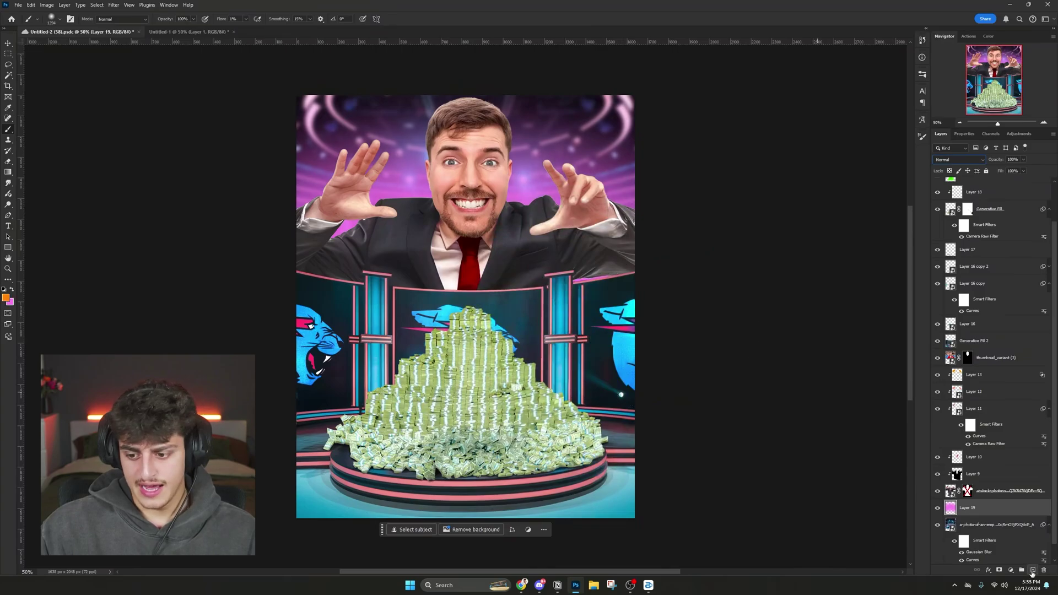
pyautogui.keyDown('alt'); pyautogui.rightClick(496, 236); pyautogui.keyUp('alt')
pyautogui.moveTo(496, 257)
pyautogui.mouseDown()
pyautogui.moveTo(414, 246)
pyautogui.moveTo(490, 261)
pyautogui.moveTo(509, 253)
pyautogui.moveTo(469, 251)
pyautogui.mouseUp()
pyautogui.keyDown('alt'); pyautogui.rightClick(452, 288); pyautogui.keyUp('alt')
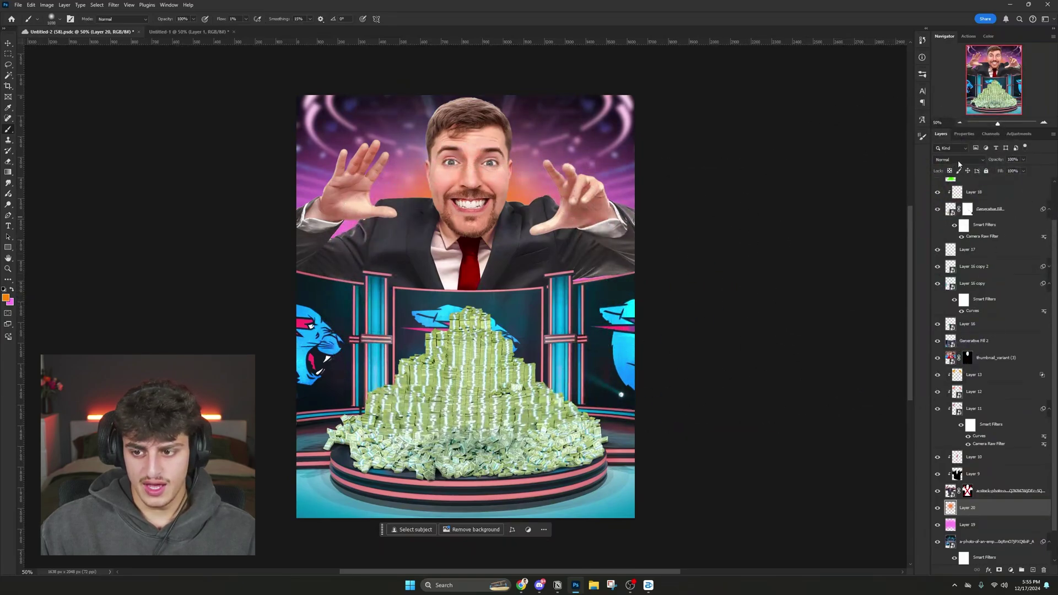
pyautogui.click(958, 160)
pyautogui.click(948, 267)
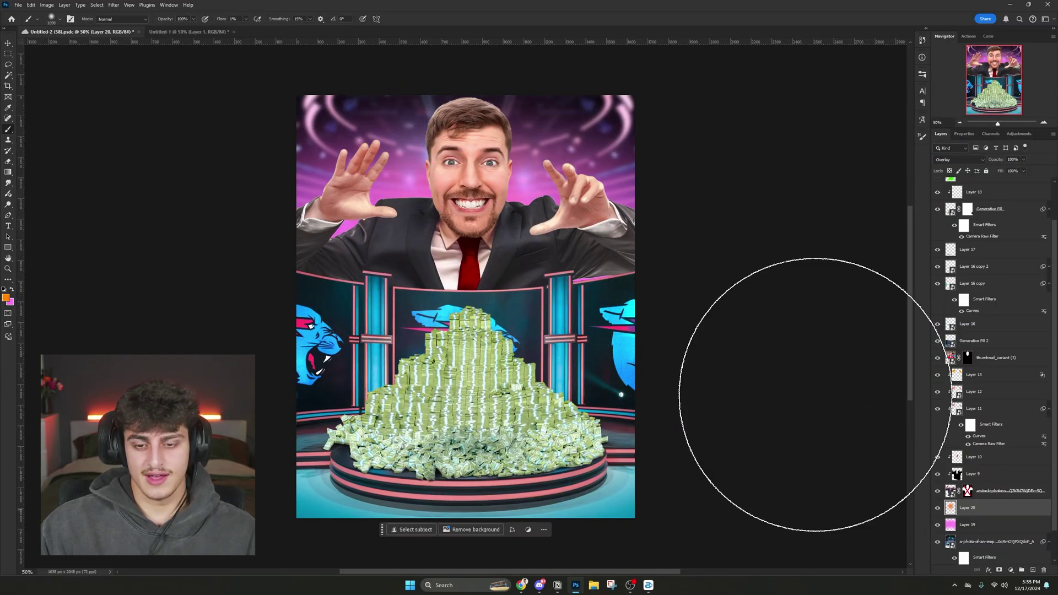
# - Hide and restore Layers 20 and 19 to compare the background with and without the colour glows
pyautogui.click(937, 508)
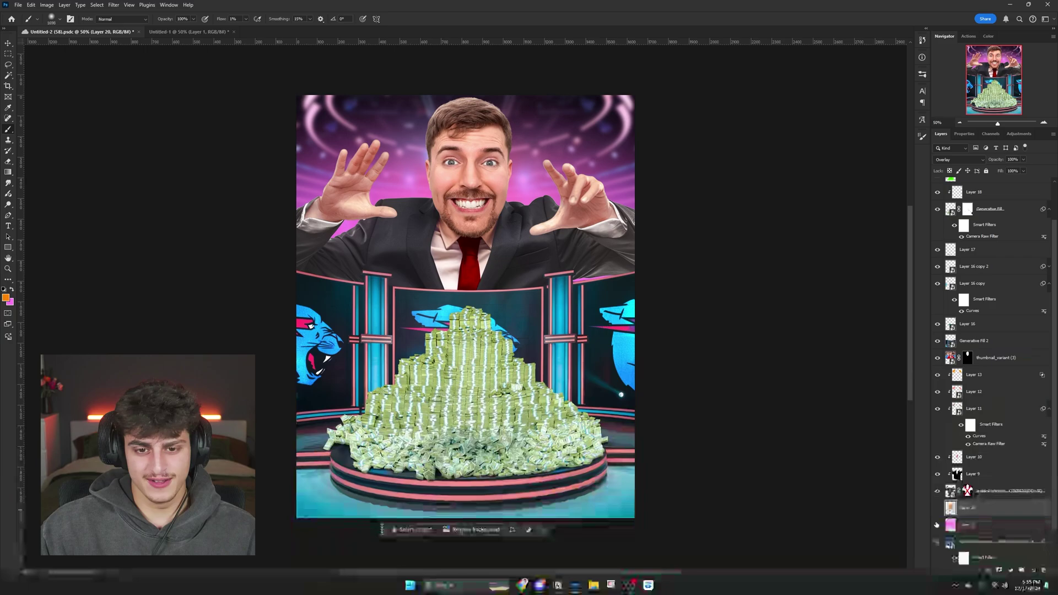
pyautogui.click(937, 524)
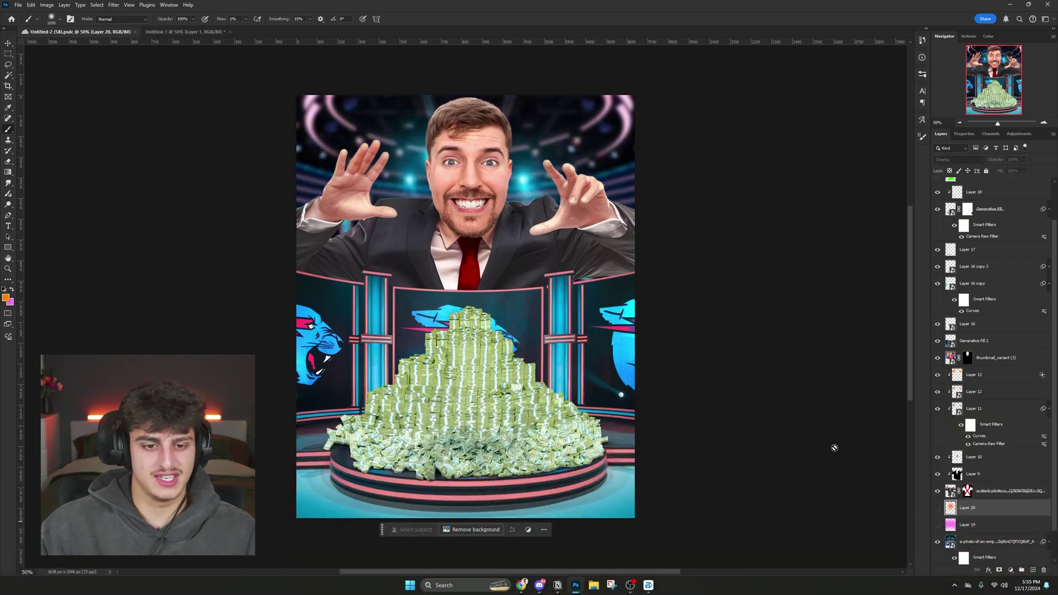
pyautogui.hotkey('ctrl', 'z')
pyautogui.hotkey('ctrl', 'z')
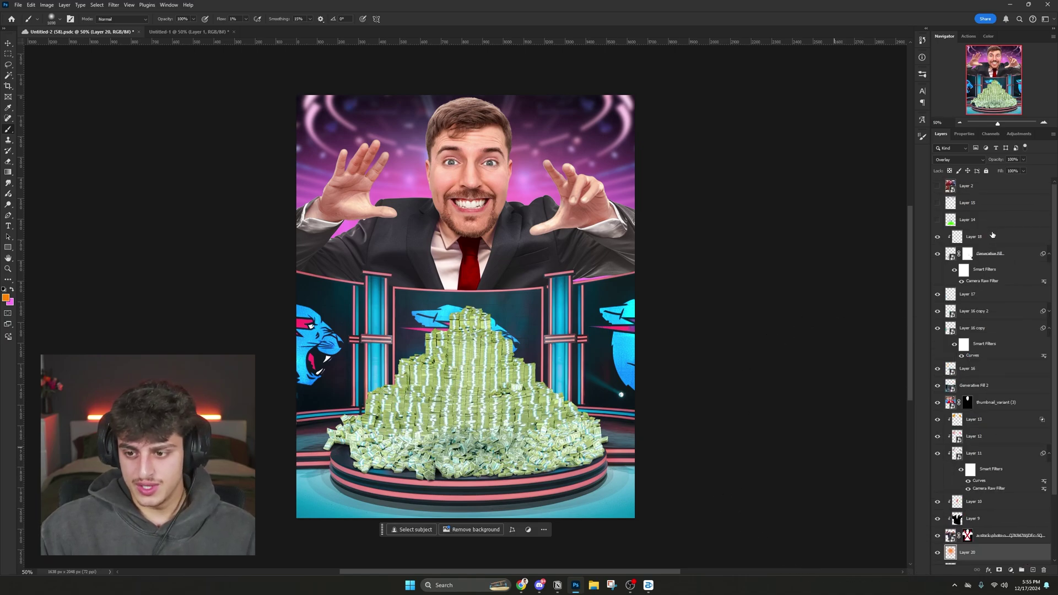
# - Add a new layer above Layer 18 and paint a soft blue glow across the upper edge of the artwork
pyautogui.click(992, 236)
pyautogui.click(1032, 569)
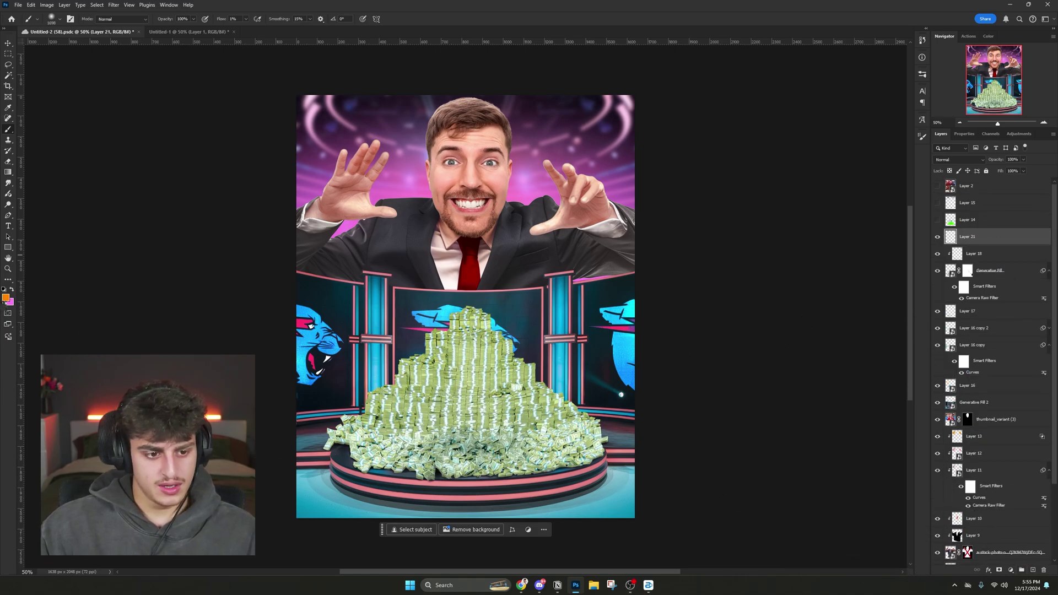
pyautogui.press('n')
pyautogui.moveTo(533, 419); pyautogui.dragTo(533, 421)
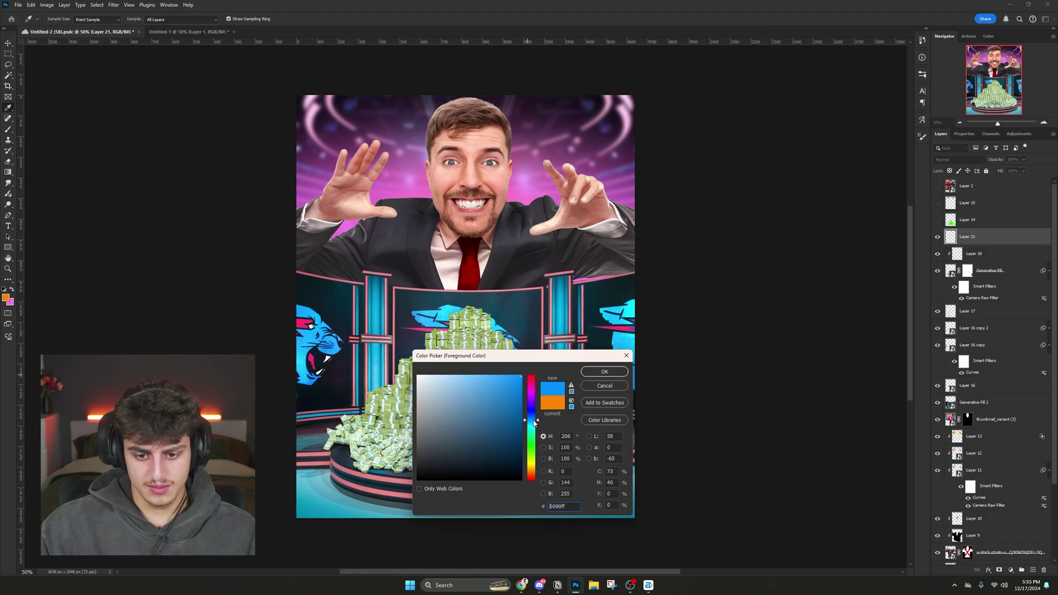
pyautogui.press('Return')
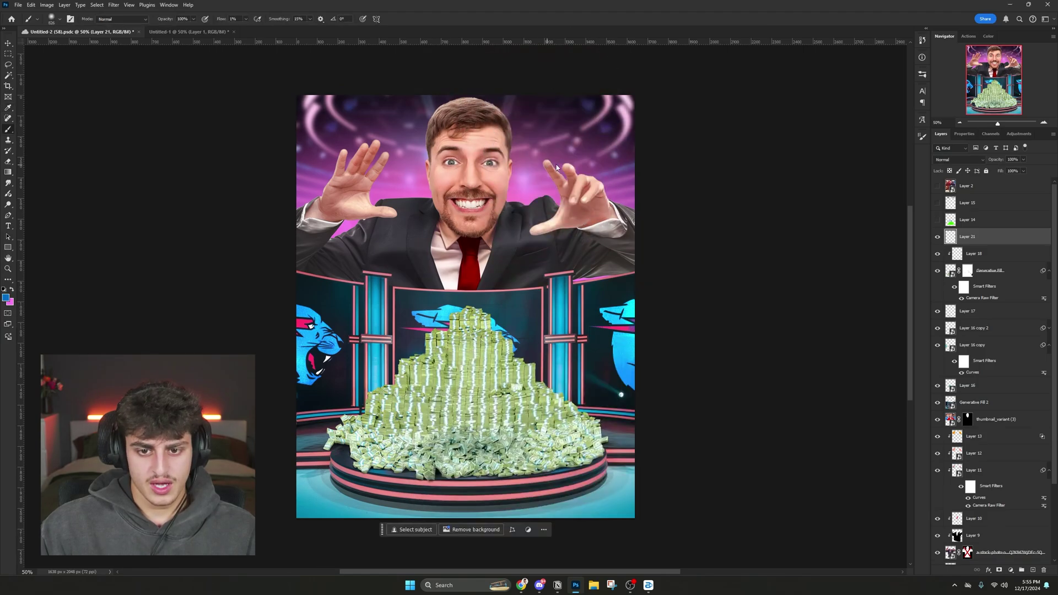
pyautogui.scroll(5, 468, 330)
pyautogui.press('b')
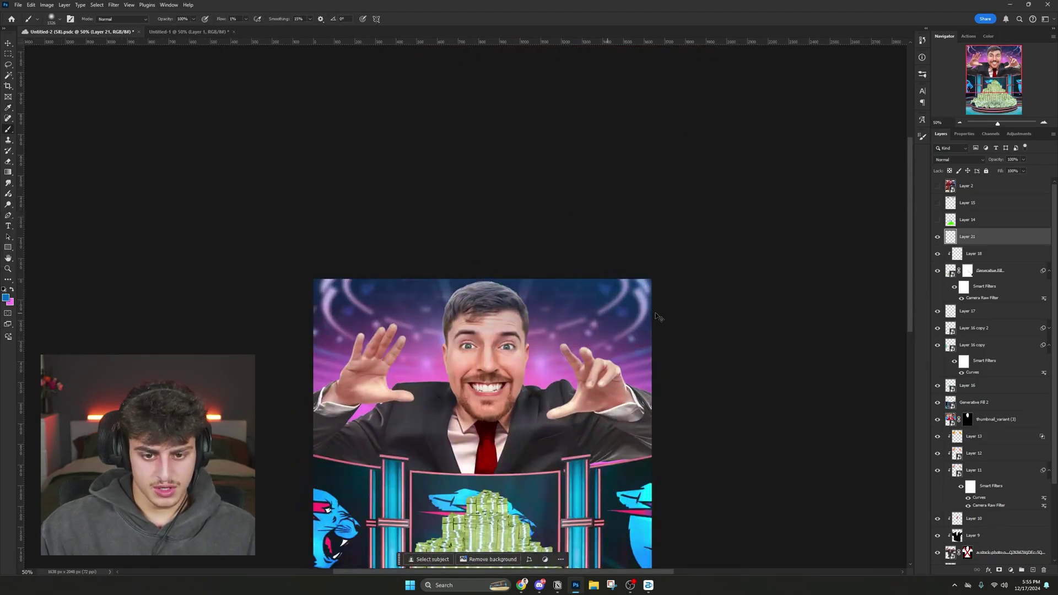
pyautogui.moveTo(613, 279); pyautogui.dragTo(592, 281)
pyautogui.moveTo(506, 320); pyautogui.dragTo(461, 144)
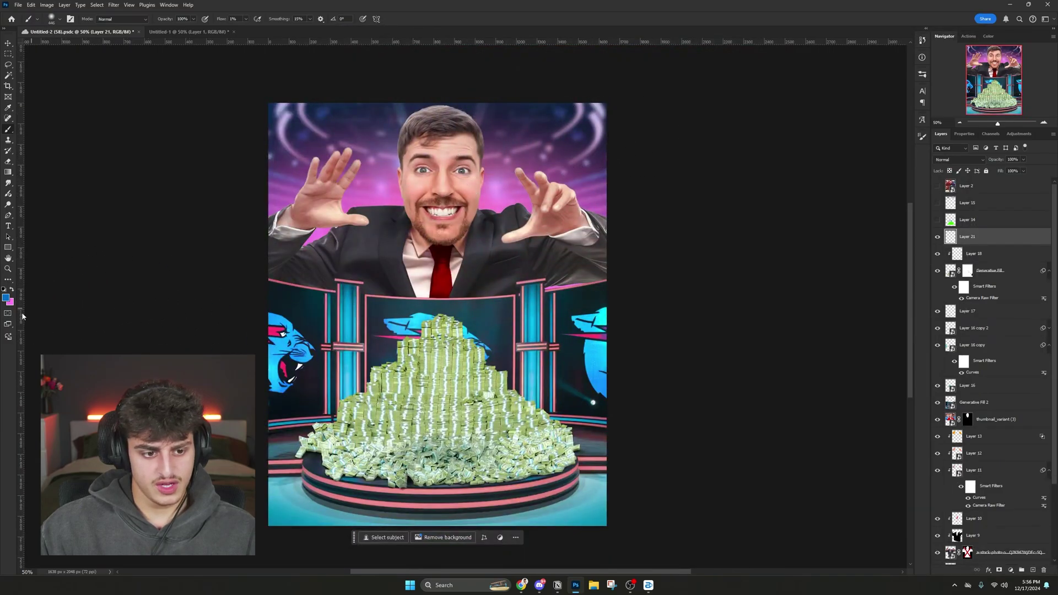
# - Set the blend mode of Layer 21, which holds the blue glow, to Overlay
pyautogui.moveTo(484, 209); pyautogui.dragTo(528, 353)
pyautogui.moveTo(732, 292); pyautogui.dragTo(757, 292)
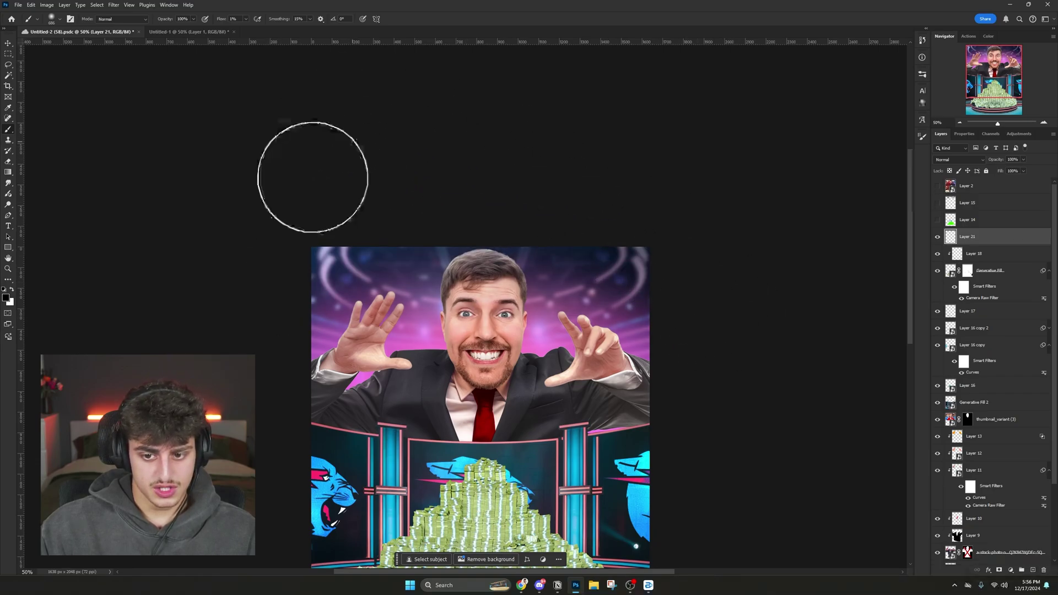
pyautogui.click(957, 159)
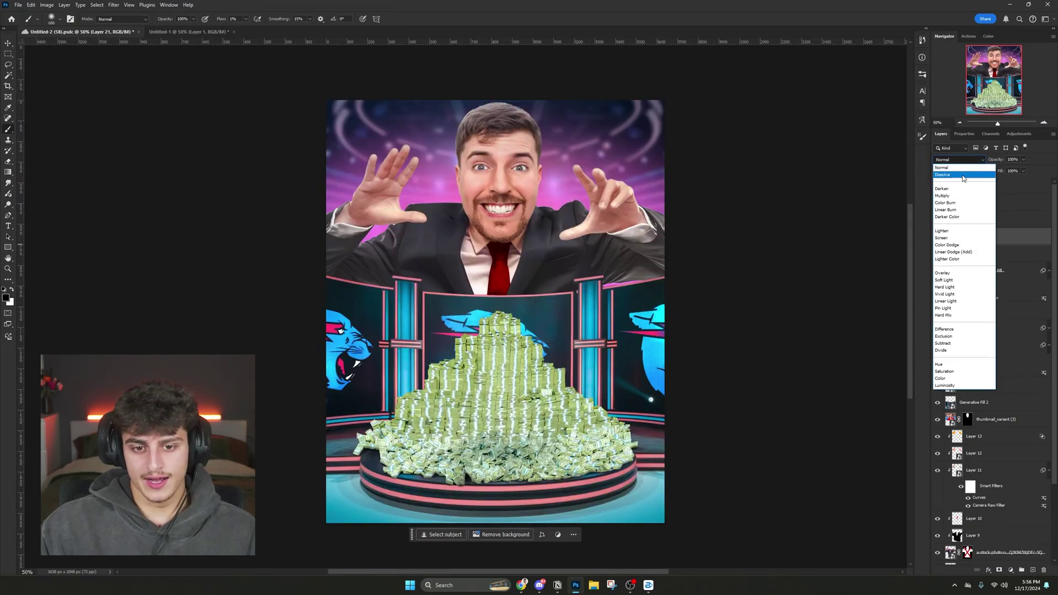
pyautogui.click(942, 272)
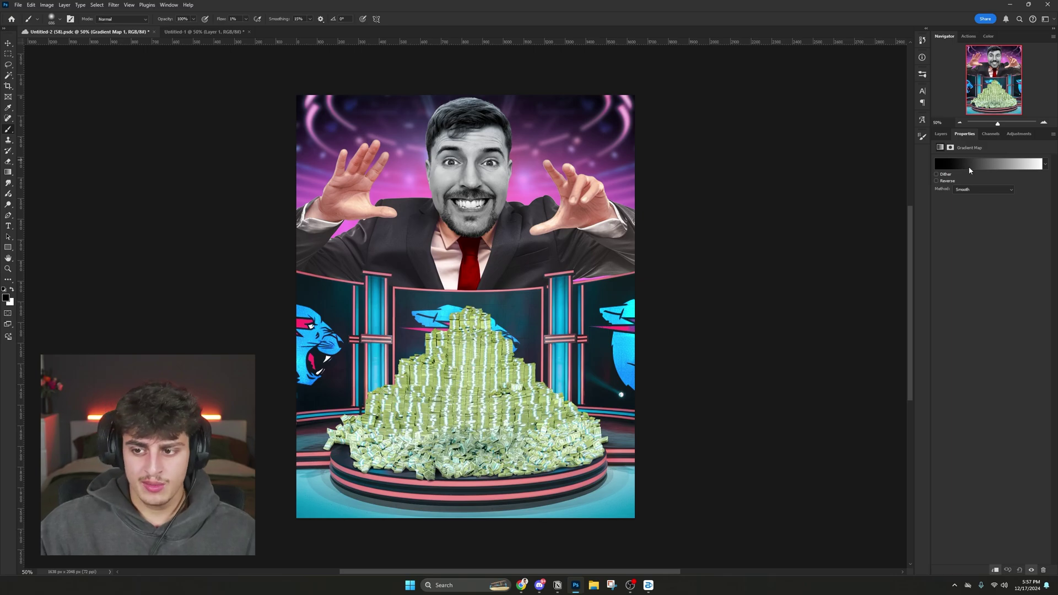
# - Give the gradient map over the man's head a dark blue to pink gradient and set its blend mode to Soft Light
pyautogui.click(969, 165)
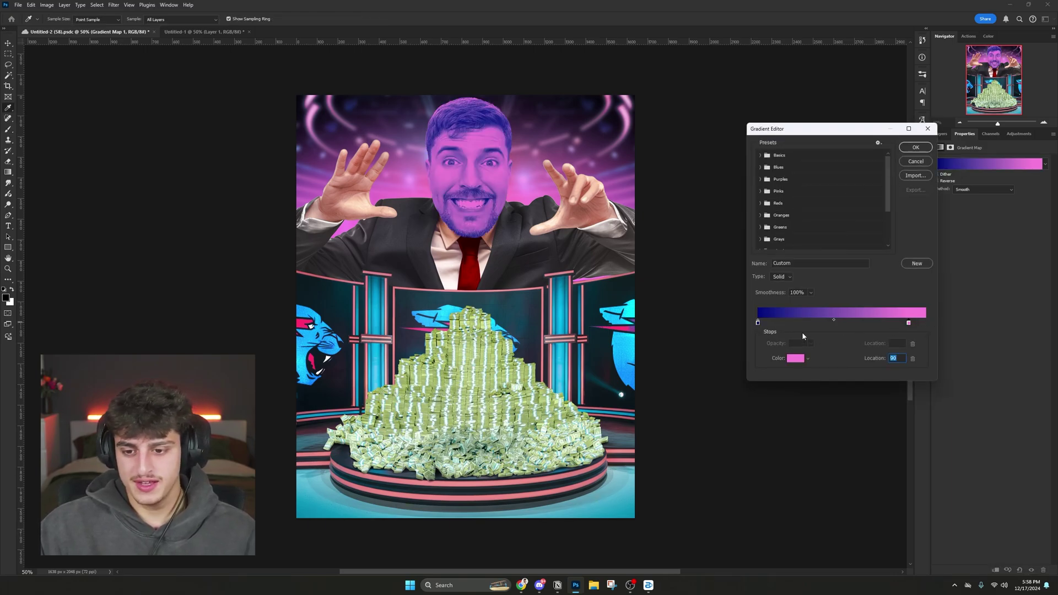
pyautogui.click(915, 148)
pyautogui.click(941, 133)
pyautogui.click(959, 160)
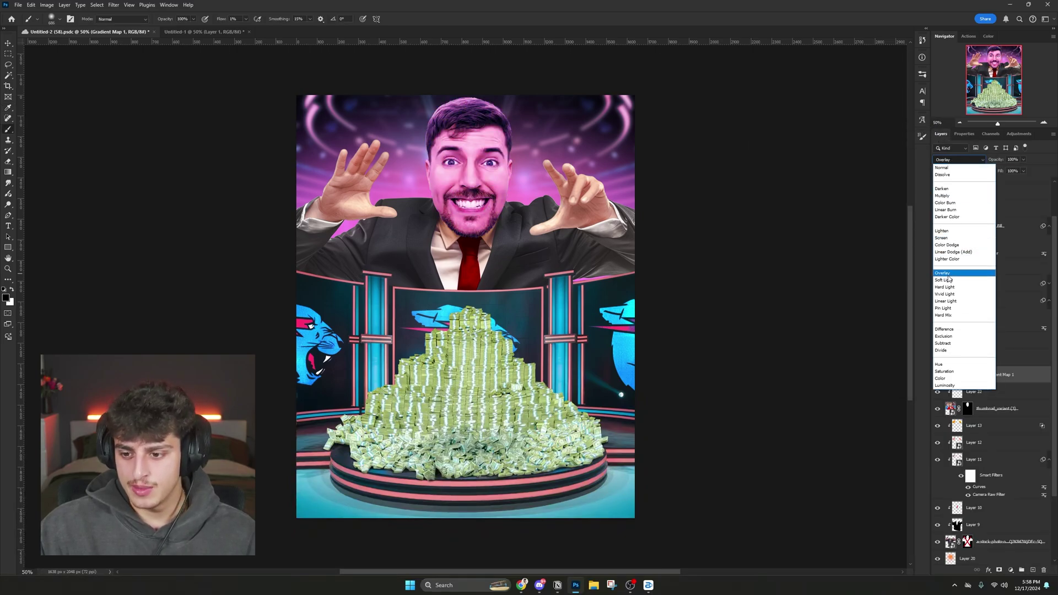
pyautogui.click(943, 280)
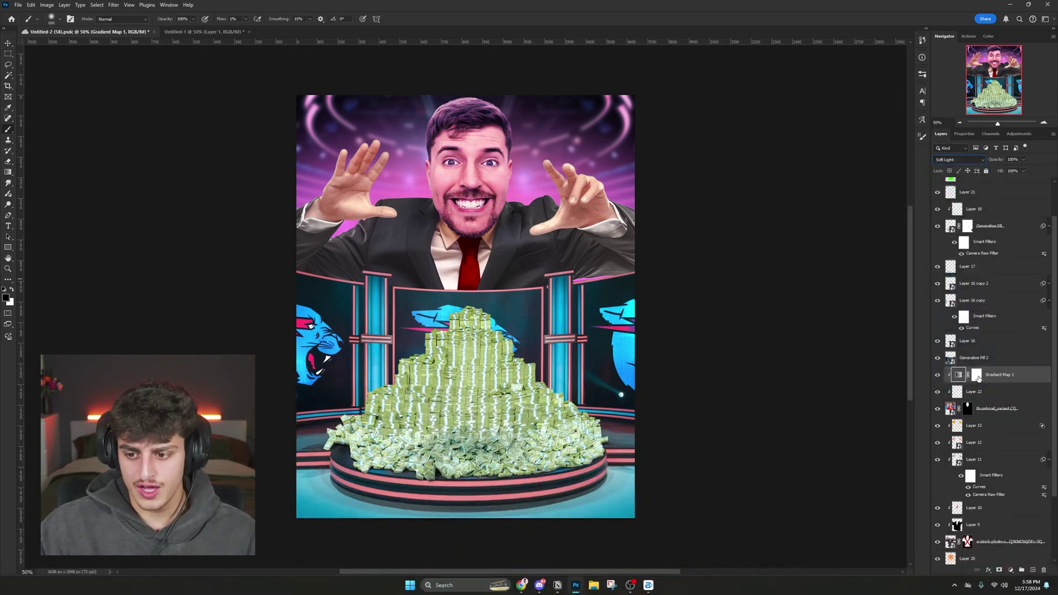
# - Invert the Gradient Map 1 mask to black and paint white along the man's hair and upper face edges to reveal the tint
pyautogui.click(977, 376)
pyautogui.hotkey('ctrl', 'i')
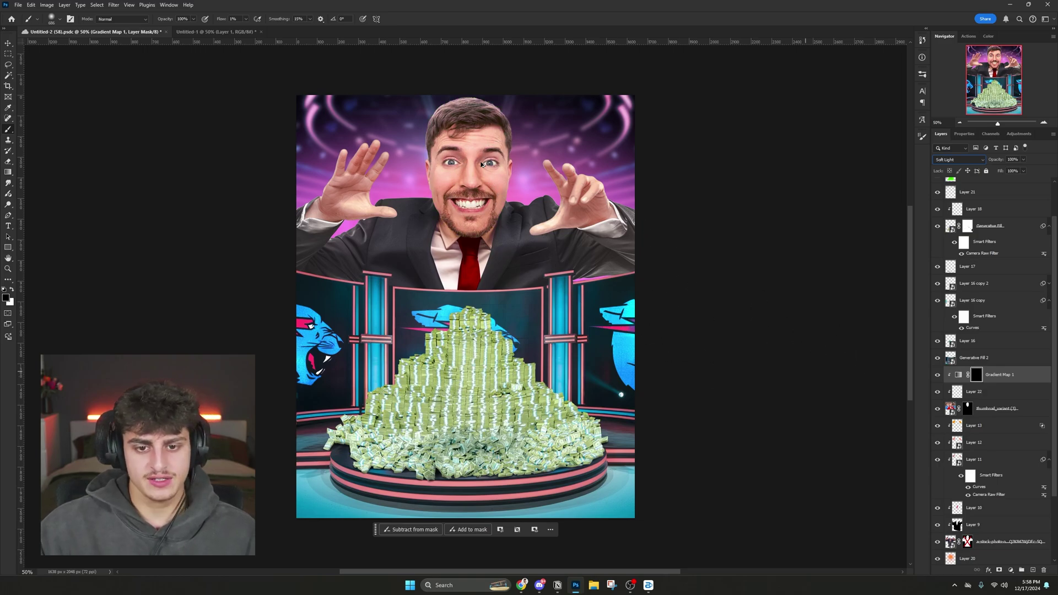
pyautogui.moveTo(481, 181)
pyautogui.mouseDown()
pyautogui.moveTo(488, 231)
pyautogui.moveTo(583, 222)
pyautogui.mouseUp()
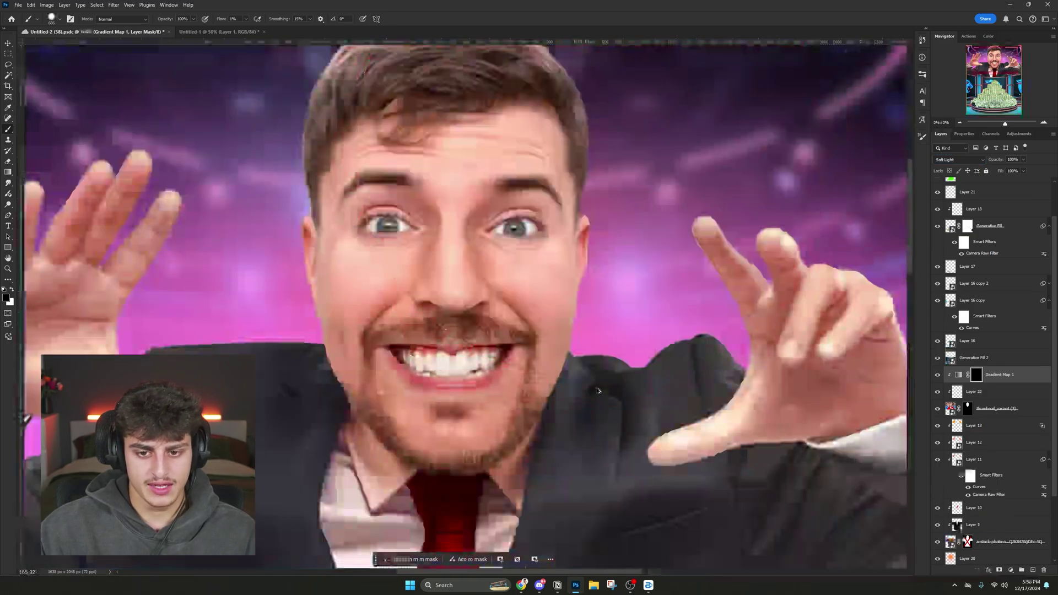
pyautogui.moveTo(673, 233); pyautogui.dragTo(616, 233)
pyautogui.press('x')
pyautogui.scroll(3, 549, 150)
pyautogui.hscroll(-3, 548, 151)
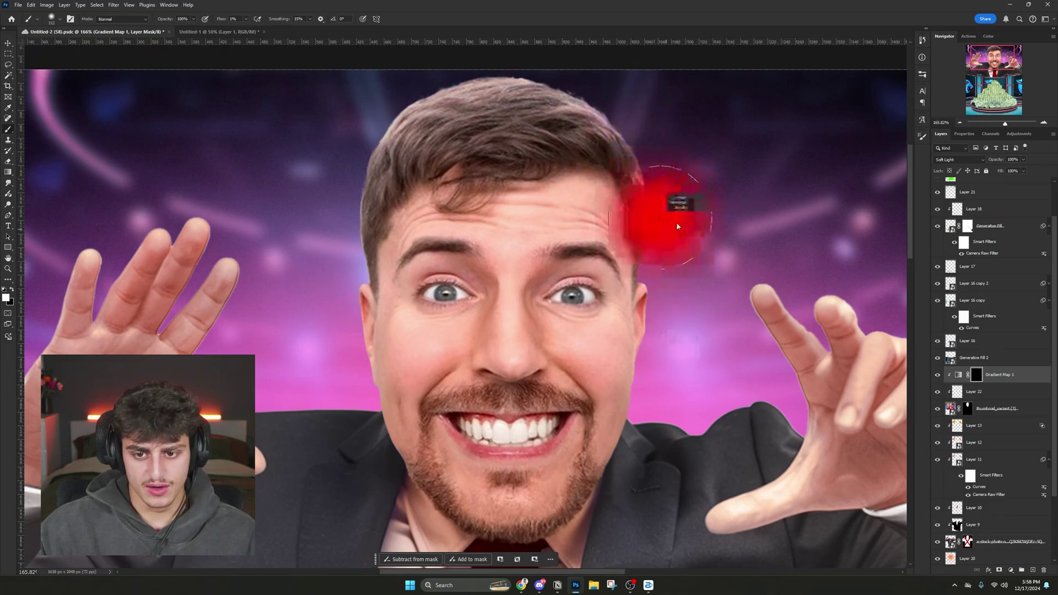
pyautogui.moveTo(671, 186)
pyautogui.mouseDown()
pyautogui.moveTo(672, 136)
pyautogui.moveTo(589, 93)
pyautogui.moveTo(497, 80)
pyautogui.moveTo(500, 70)
pyautogui.moveTo(399, 123)
pyautogui.moveTo(369, 168)
pyautogui.mouseUp()
pyautogui.moveTo(675, 140)
pyautogui.mouseDown()
pyautogui.moveTo(387, 170)
pyautogui.moveTo(468, 196)
pyautogui.mouseUp()
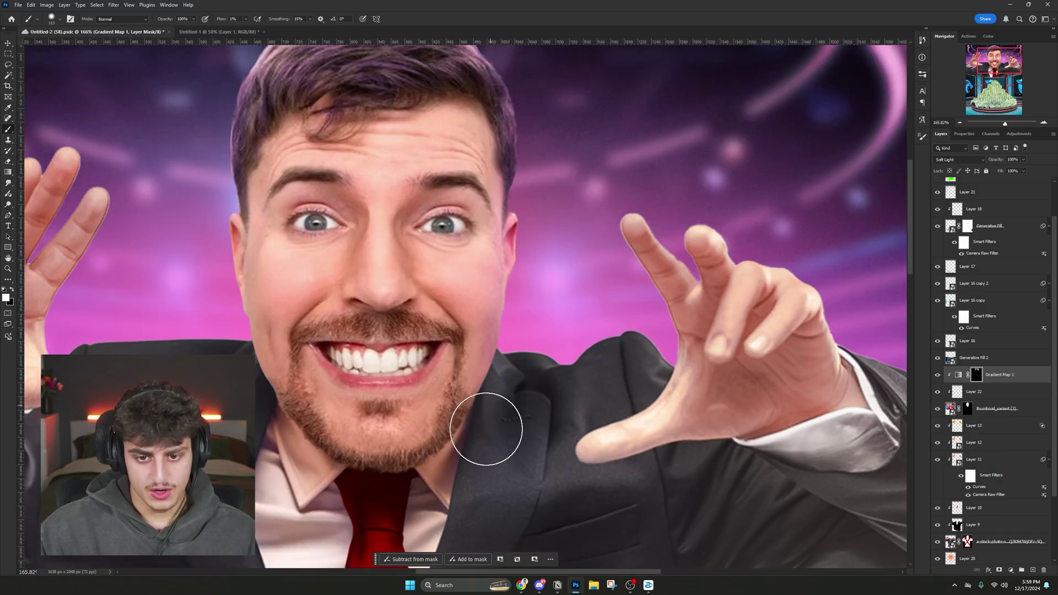
# - Continue painting white on the Gradient Map 1 mask along the sides of the face, jaw and beard
pyautogui.moveTo(206, 171)
pyautogui.mouseDown()
pyautogui.moveTo(225, 179)
pyautogui.moveTo(263, 275)
pyautogui.moveTo(245, 308)
pyautogui.mouseUp()
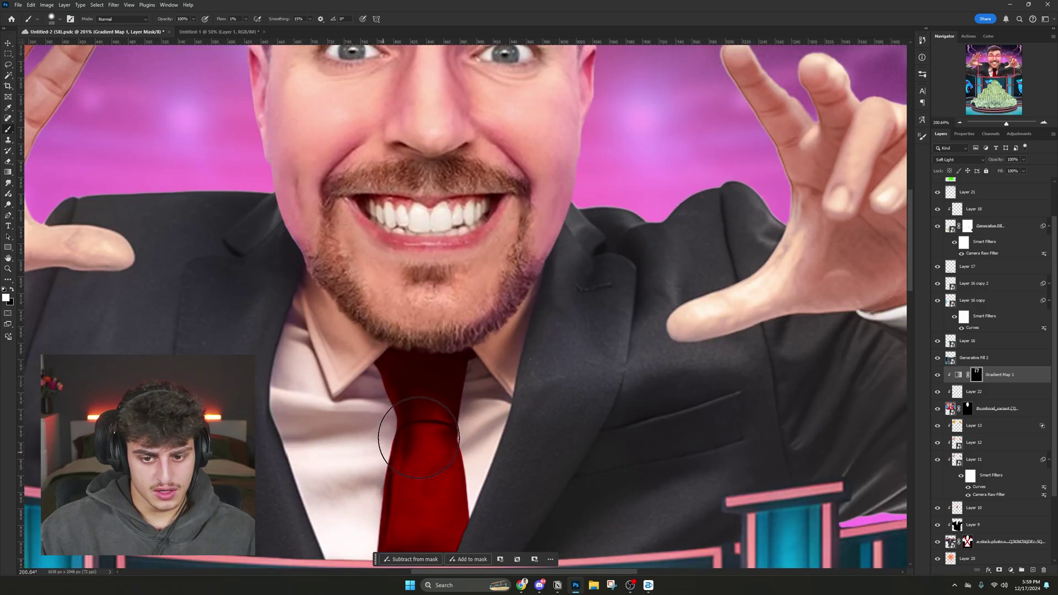
pyautogui.moveTo(581, 279)
pyautogui.mouseDown()
pyautogui.moveTo(498, 344)
pyautogui.moveTo(589, 375)
pyautogui.moveTo(550, 303)
pyautogui.moveTo(559, 401)
pyautogui.mouseUp()
pyautogui.moveTo(313, 290); pyautogui.dragTo(474, 419)
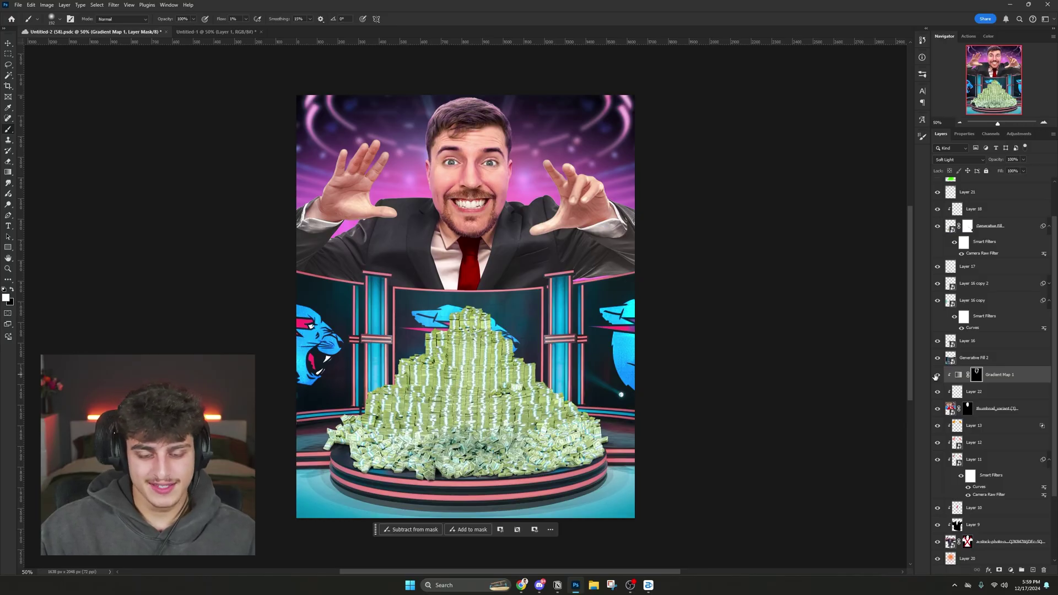
# - Toggle Gradient Map 1 to compare the tint on the head, and lower its opacity to 75%
pyautogui.click(936, 375)
pyautogui.press('x')
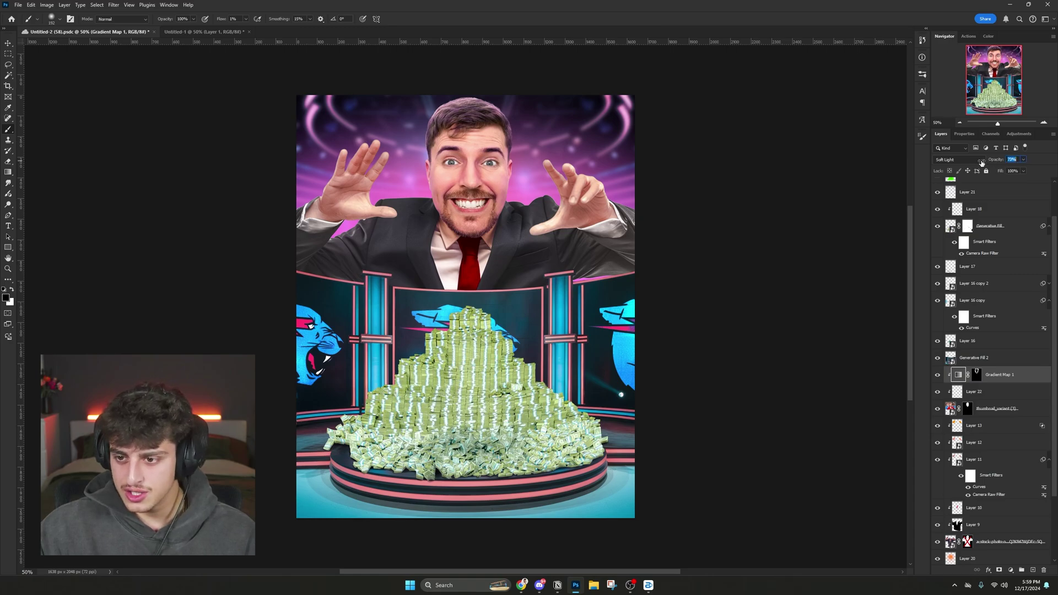
pyautogui.moveTo(980, 163); pyautogui.dragTo(982, 162)
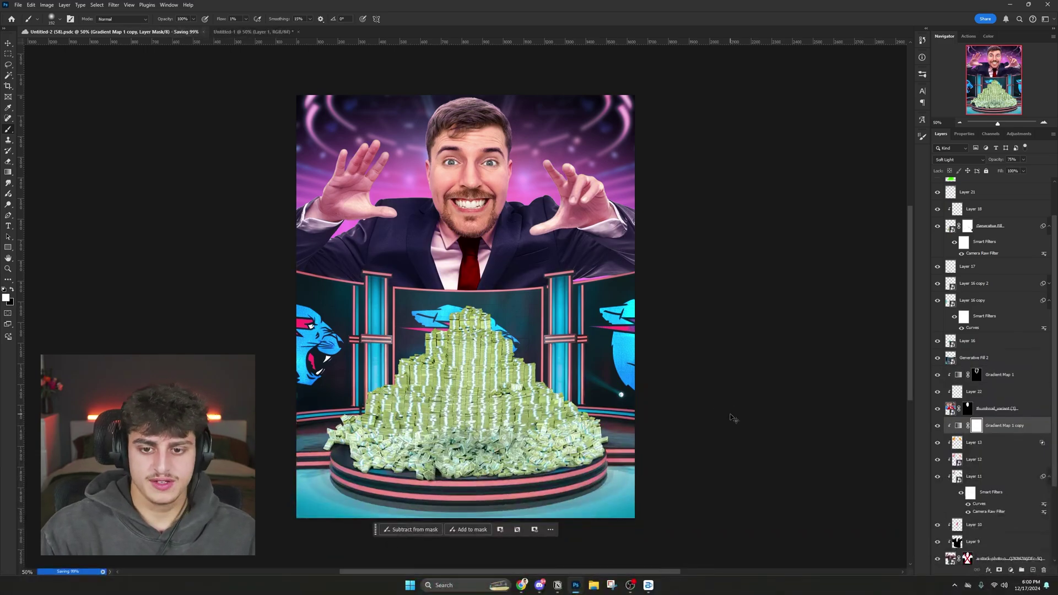
# - Invert the Gradient Map 1 copy mask to black and paint the tint back in around the man's raised hands
pyautogui.hotkey('ctrl', 'i')
pyautogui.scroll(1, 452, 234)
pyautogui.scroll(3, 452, 234)
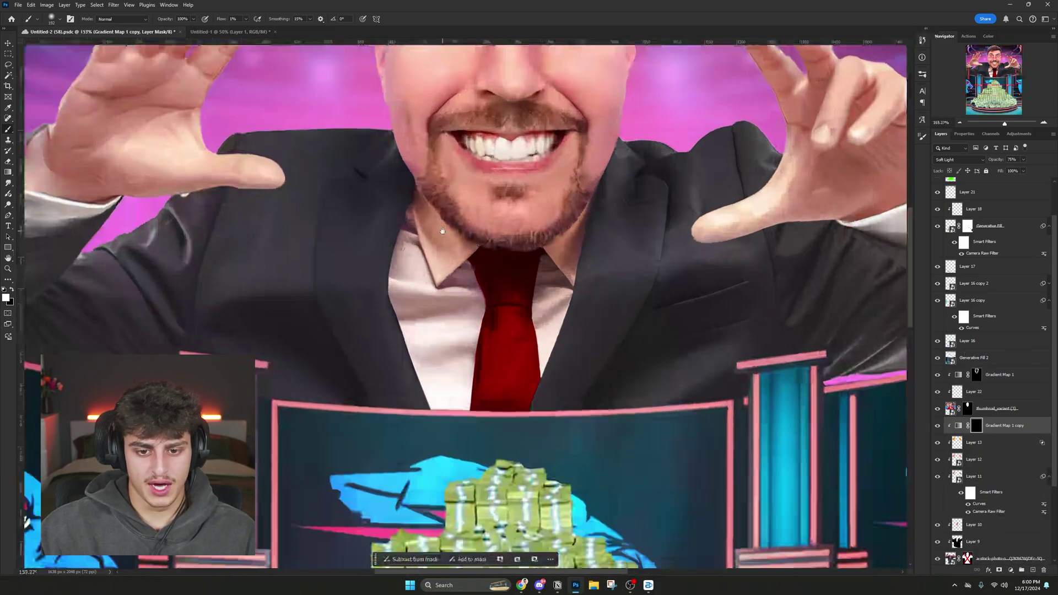
pyautogui.scroll(-4, 551, 231)
pyautogui.scroll(1, 543, 265)
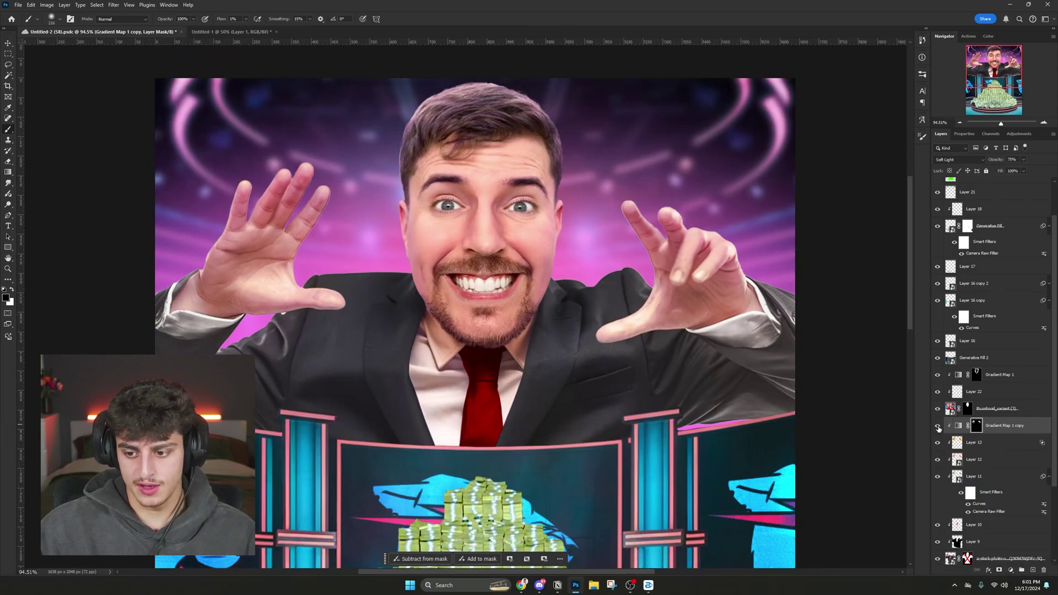
# - Duplicate Gradient Map 1 copy and delete the duplicate's layer mask
pyautogui.moveTo(1007, 434); pyautogui.dragTo(1007, 435)
pyautogui.rightClick(982, 428)
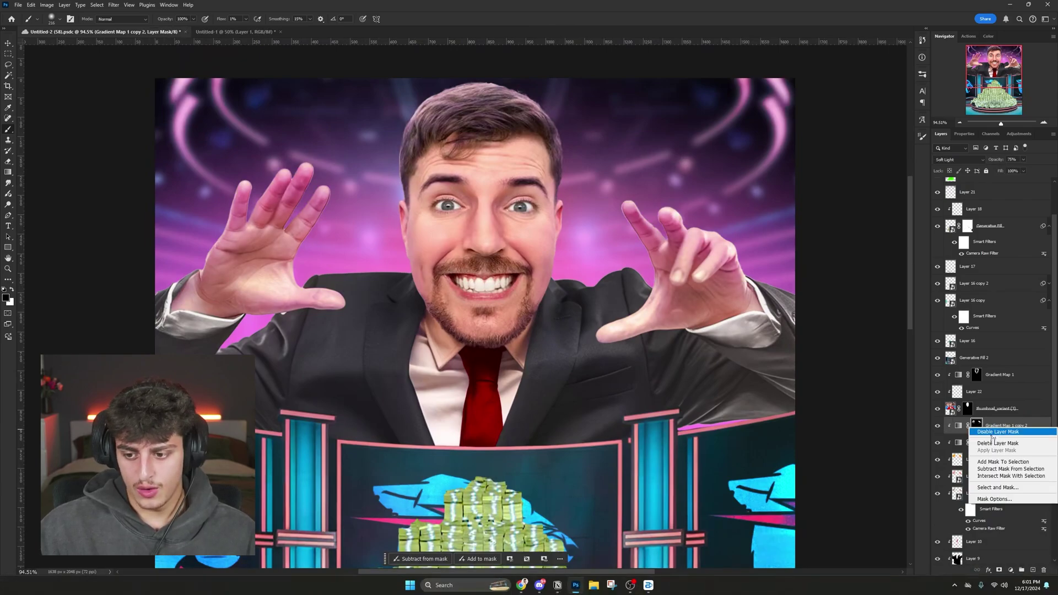
pyautogui.click(996, 432)
# - Move the pink stop in the gradient of Gradient Map 1 copy 2 close to the dark blue end
pyautogui.doubleClick(959, 425)
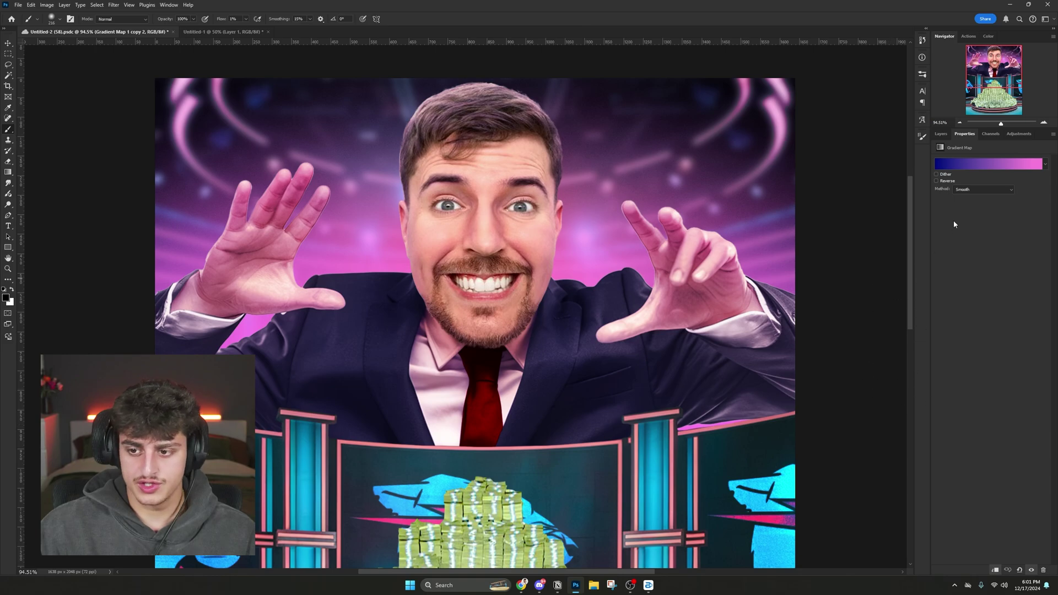
pyautogui.click(970, 168)
pyautogui.moveTo(909, 324); pyautogui.dragTo(787, 324)
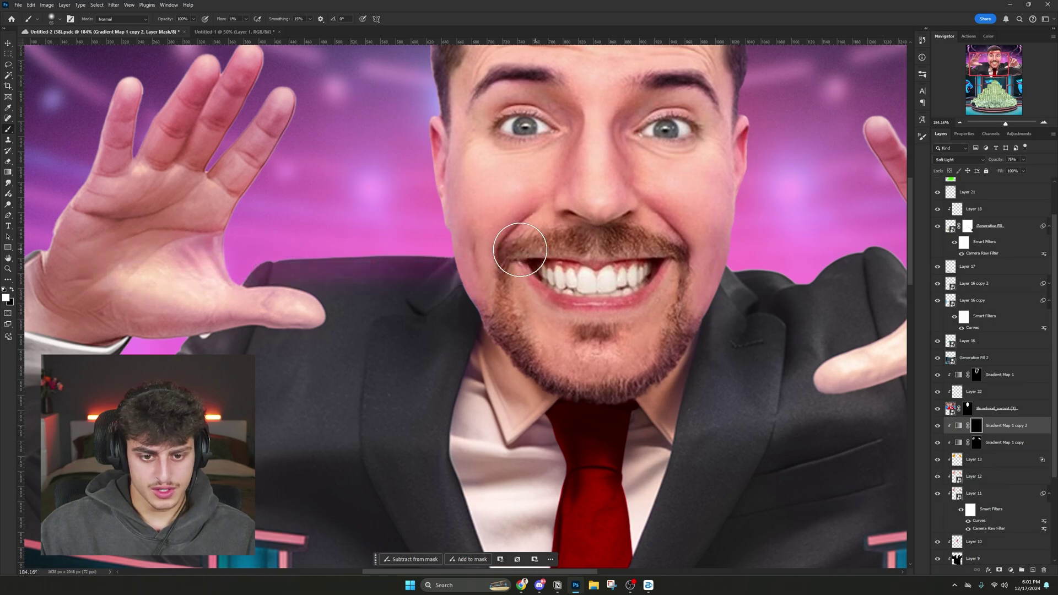
# - Undo the last highlight strokes on the palm and repaint the Gradient Map 1 copy 2 mask, enlarging the brush
pyautogui.hotkey('ctrl', 'z')
pyautogui.hotkey('ctrl', 'z')
pyautogui.hotkey('ctrl', 'z')
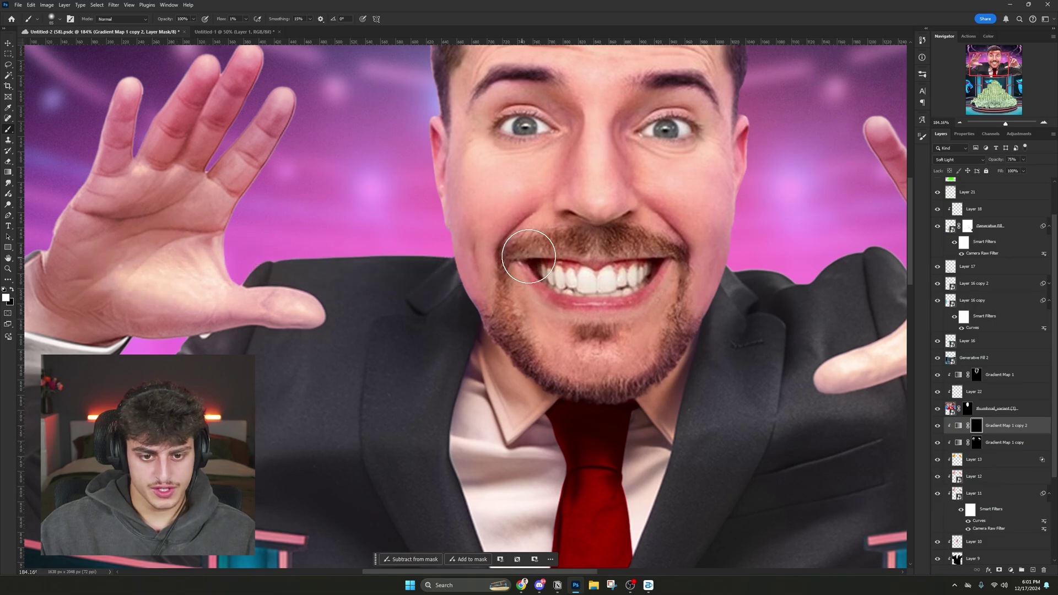
pyautogui.moveTo(302, 256)
pyautogui.mouseDown()
pyautogui.moveTo(614, 171)
pyautogui.moveTo(536, 213)
pyautogui.moveTo(507, 270)
pyautogui.moveTo(524, 256)
pyautogui.moveTo(433, 293)
pyautogui.mouseUp()
pyautogui.press(']')
pyautogui.press(']')
pyautogui.press(']')
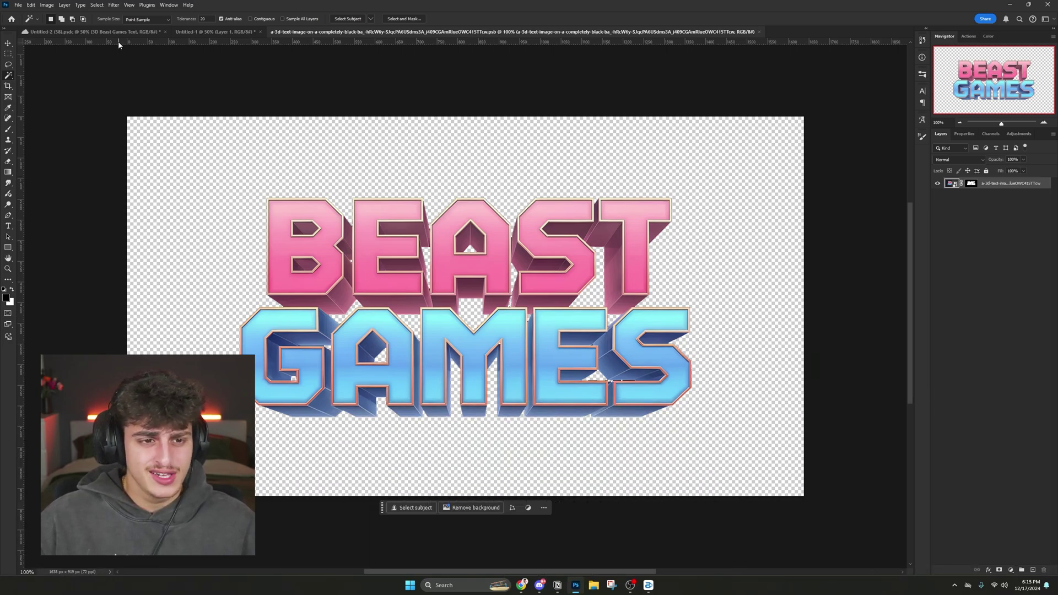
# - Return from the title's smart object to the main poster document
pyautogui.click(103, 33)
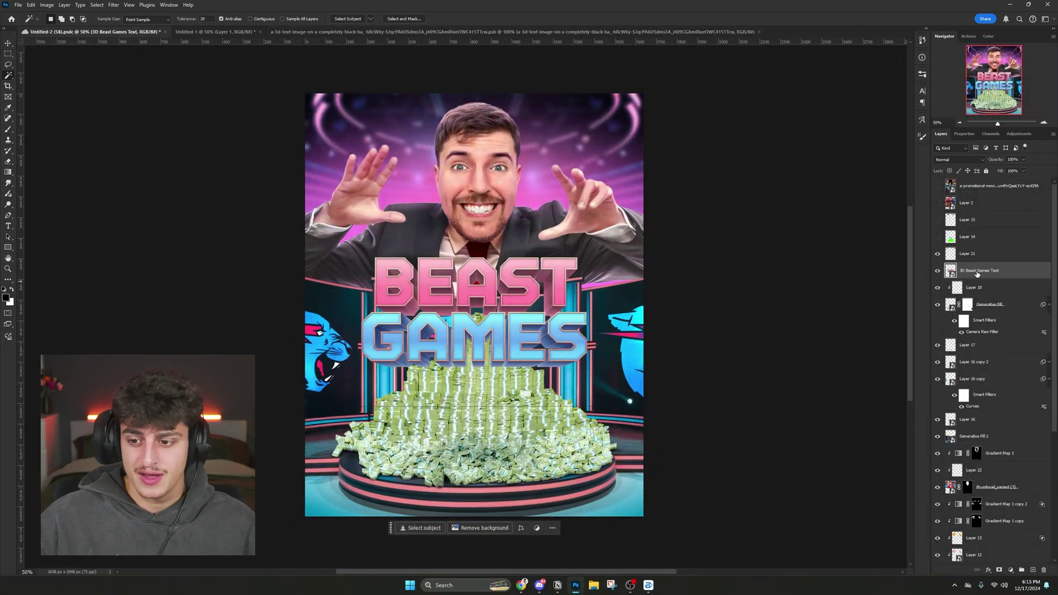
pyautogui.hotkey('ctrl', 't')
pyautogui.moveTo(546, 308); pyautogui.dragTo(549, 179)
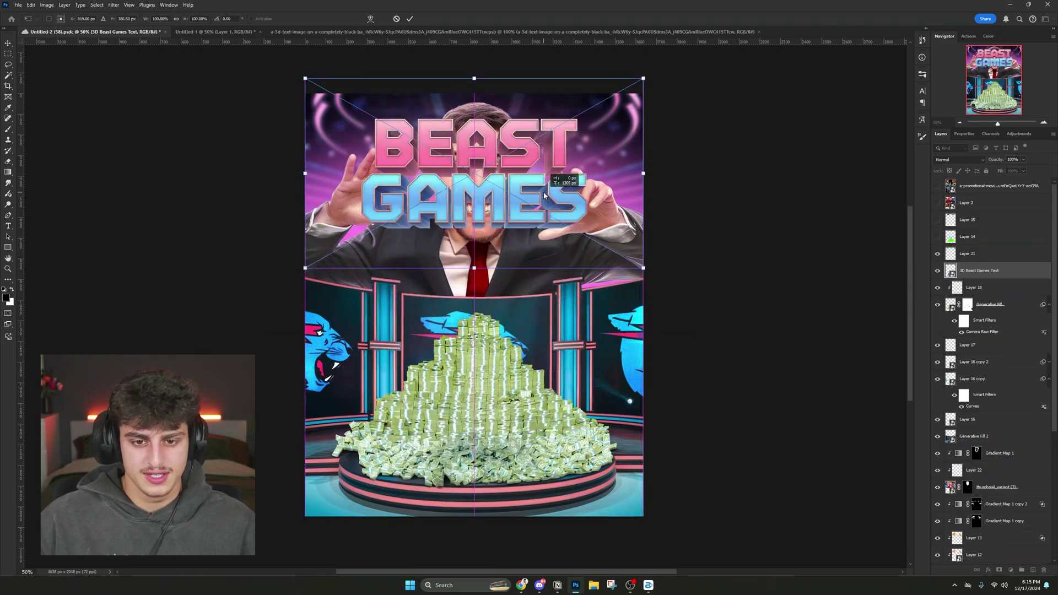
pyautogui.hotkey('ctrl', 'z')
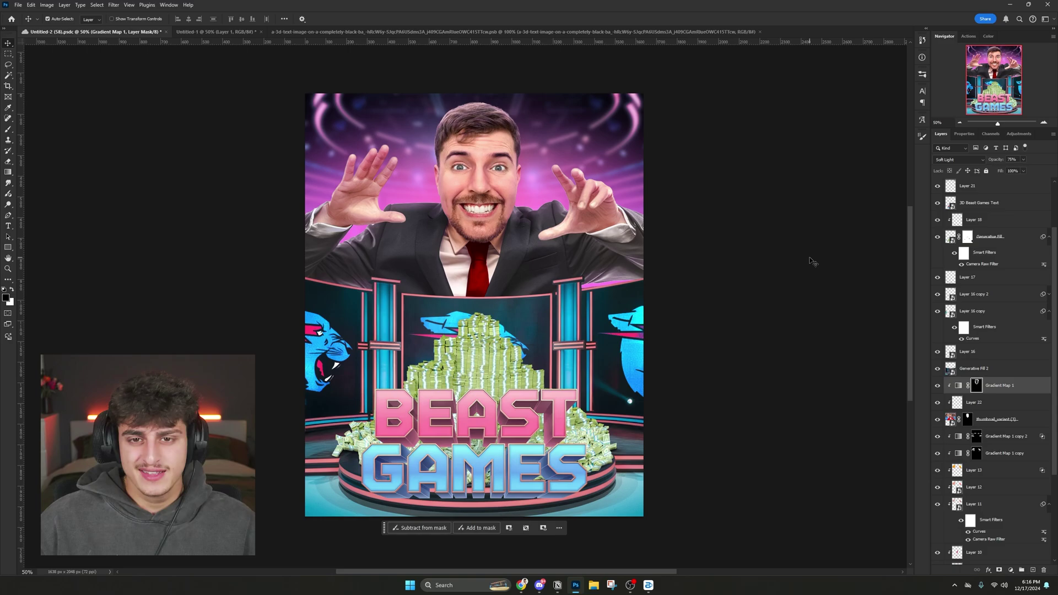
# - Select all the man's layers, from Gradient Map 1 down to the masked stock photo, and scale him down slightly
pyautogui.scroll(-1, 1004, 431)
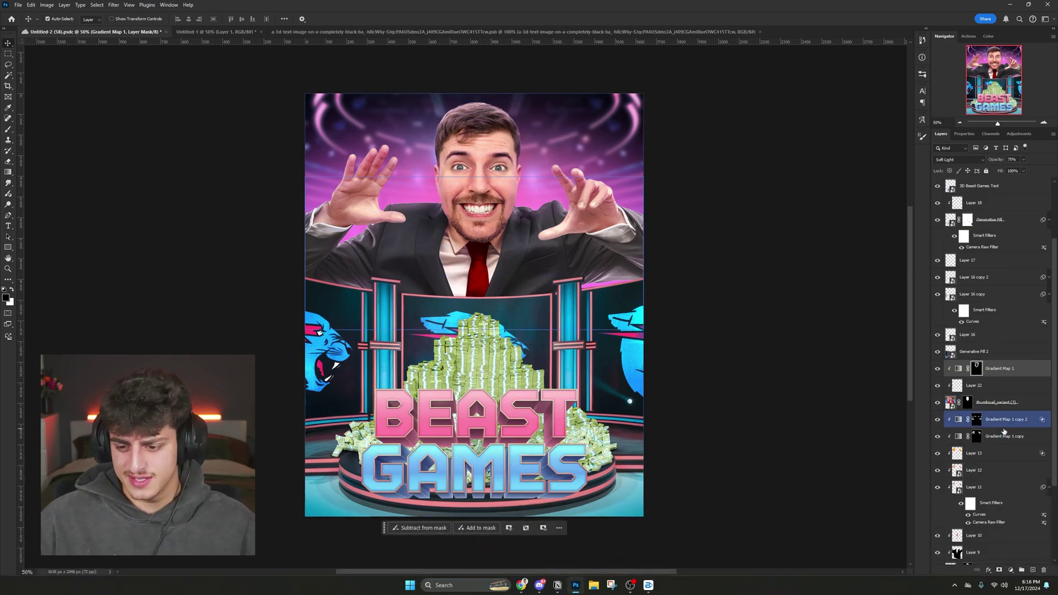
pyautogui.click(1008, 434)
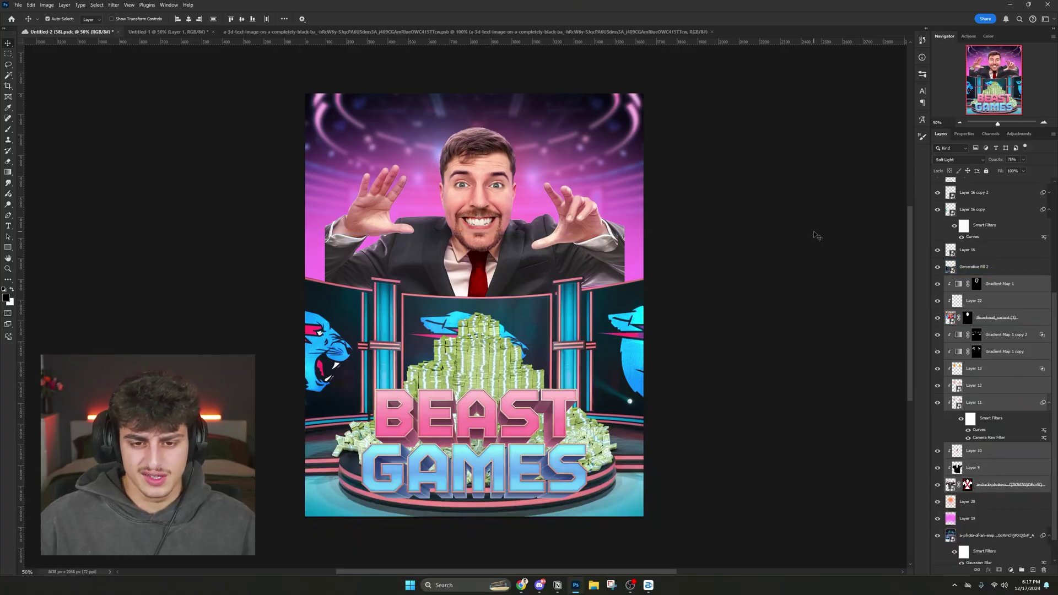
# - Extend the canvas upward with Generative Expand, compare the generated backgrounds and choose the second variation
pyautogui.click(604, 115)
pyautogui.scroll(2, 995, 282)
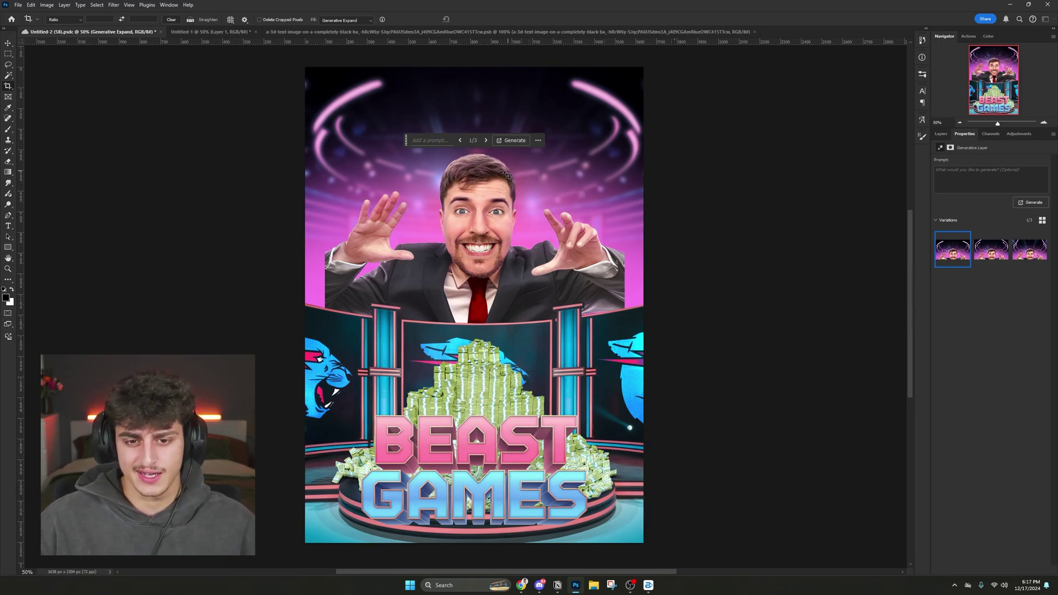
pyautogui.moveTo(407, 141); pyautogui.dragTo(706, 329)
pyautogui.click(1029, 249)
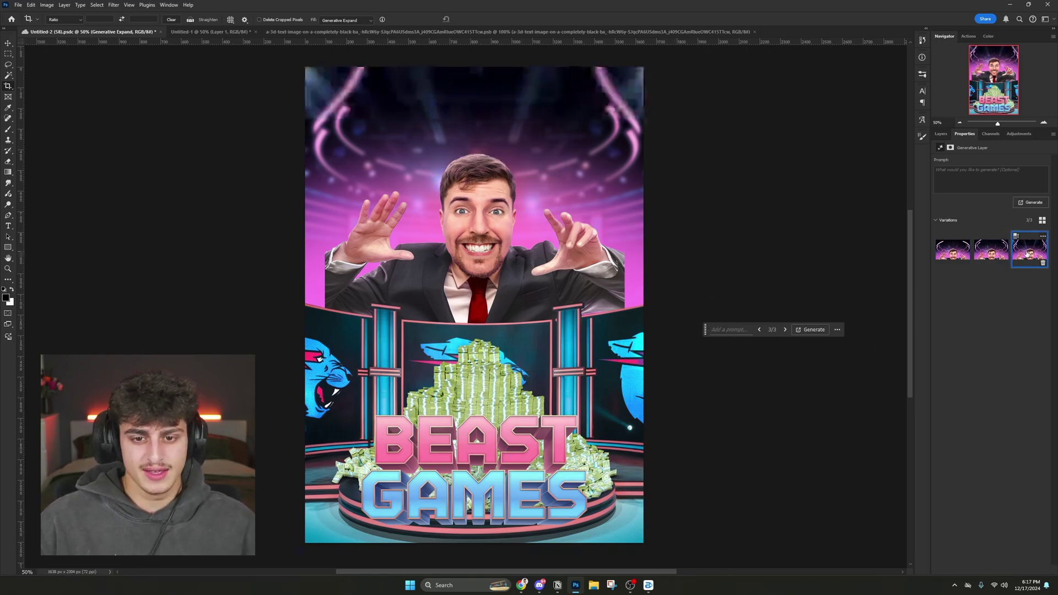
pyautogui.click(992, 252)
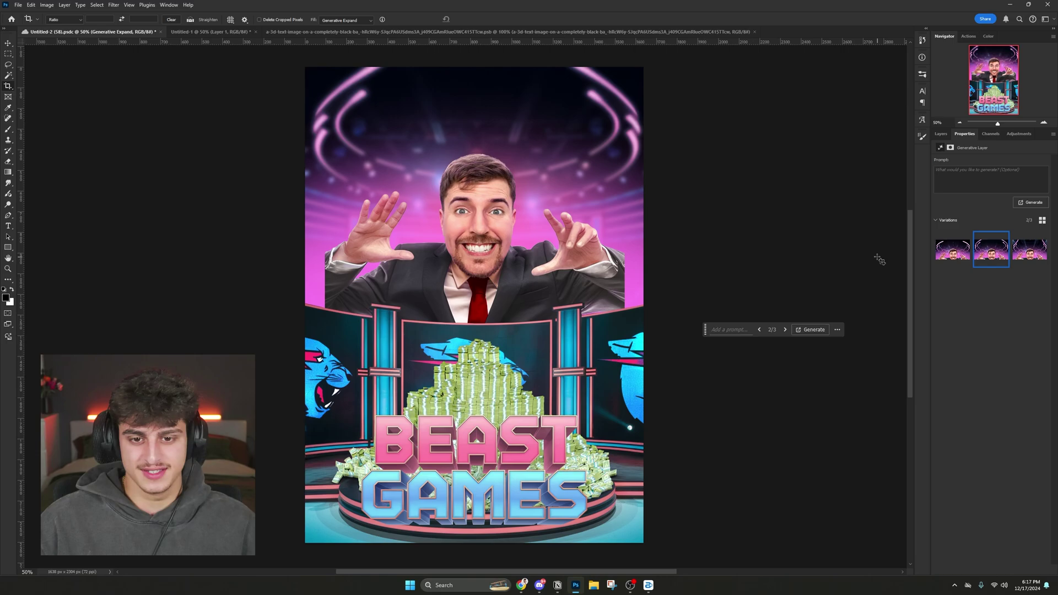
# - Move the 3D Beast Games Text up into the extended background and raise its layer above Generative Expand
pyautogui.click(941, 134)
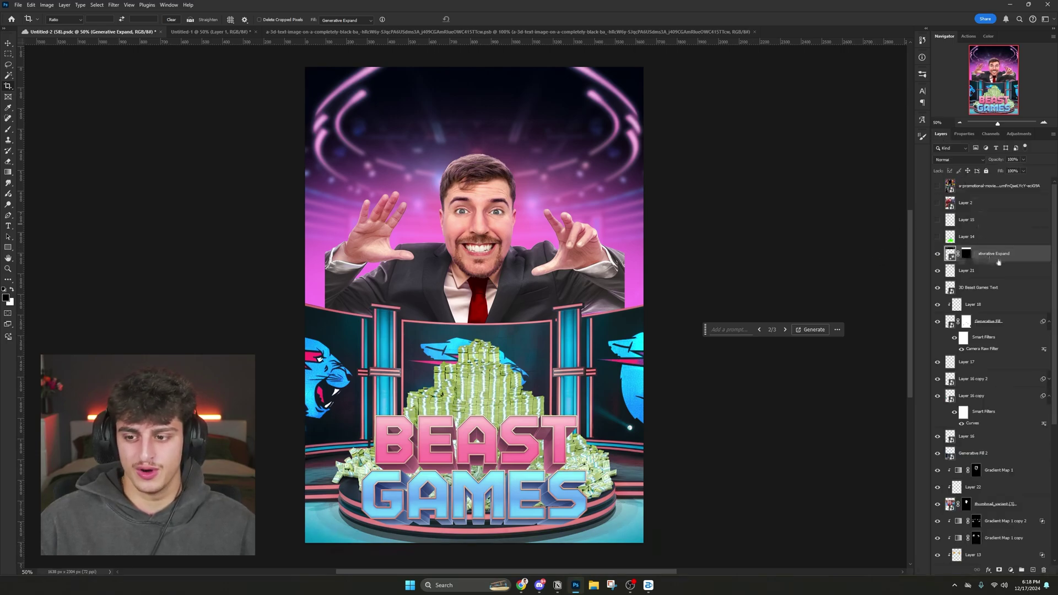
pyautogui.click(990, 290)
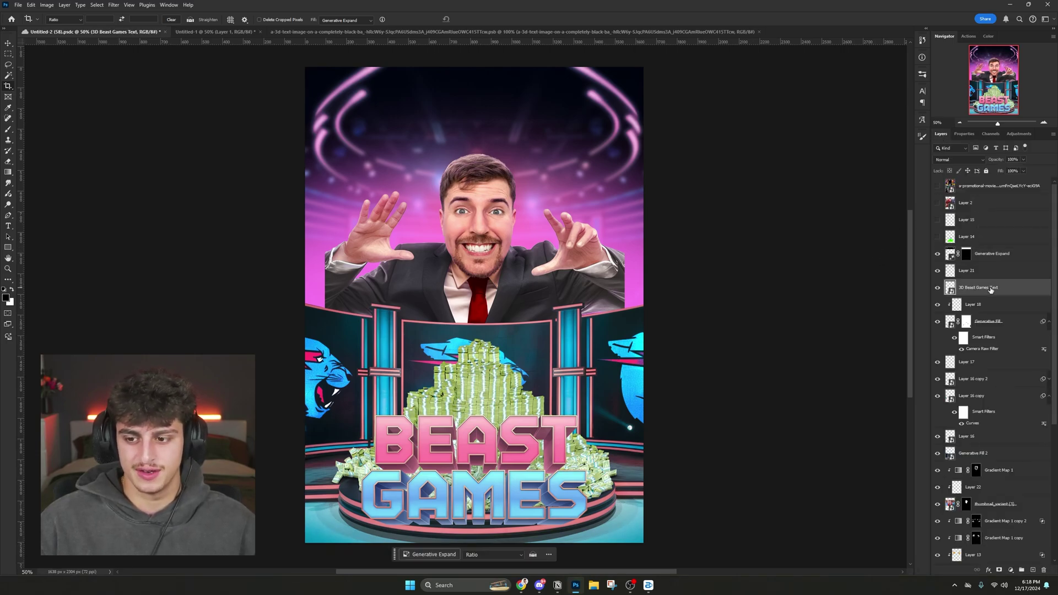
pyautogui.hotkey('ctrl', 't')
pyautogui.moveTo(521, 455); pyautogui.dragTo(522, 130)
pyautogui.moveTo(984, 288); pyautogui.dragTo(984, 248)
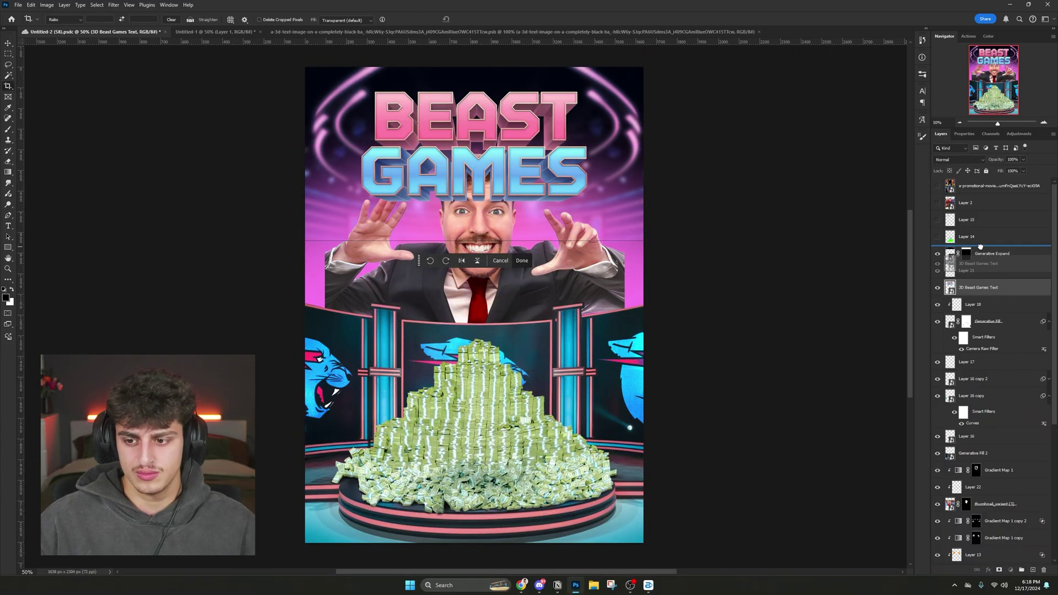
# - Nudge the Beast Games title slightly upward and stretch it wider on both sides with Free Transform
pyautogui.moveTo(526, 175)
pyautogui.mouseDown()
pyautogui.moveTo(526, 144)
pyautogui.moveTo(526, 165)
pyautogui.mouseUp()
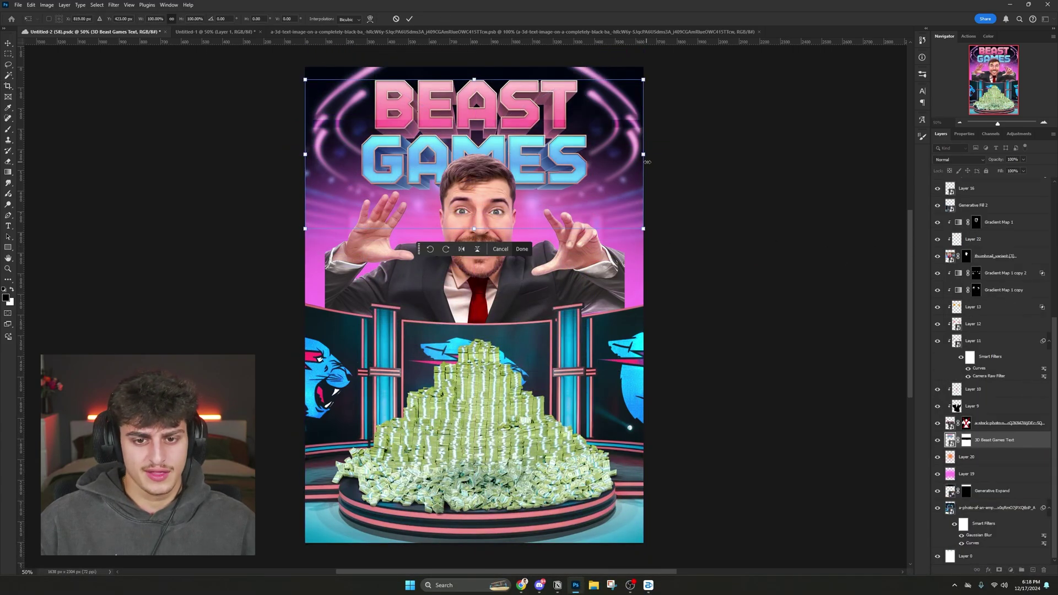
pyautogui.moveTo(643, 156); pyautogui.dragTo(665, 157)
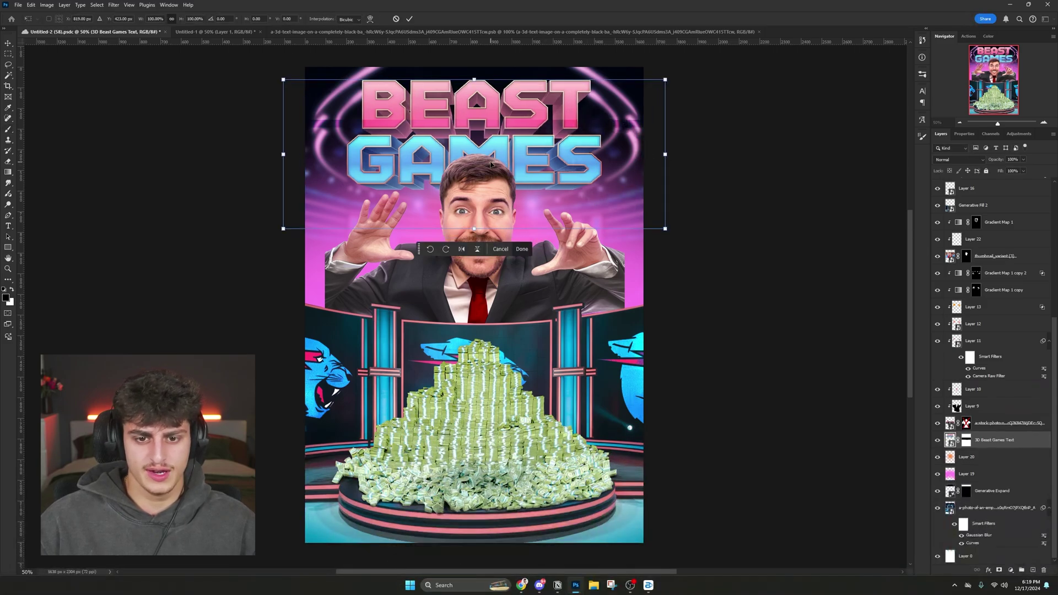
pyautogui.rightClick(476, 155)
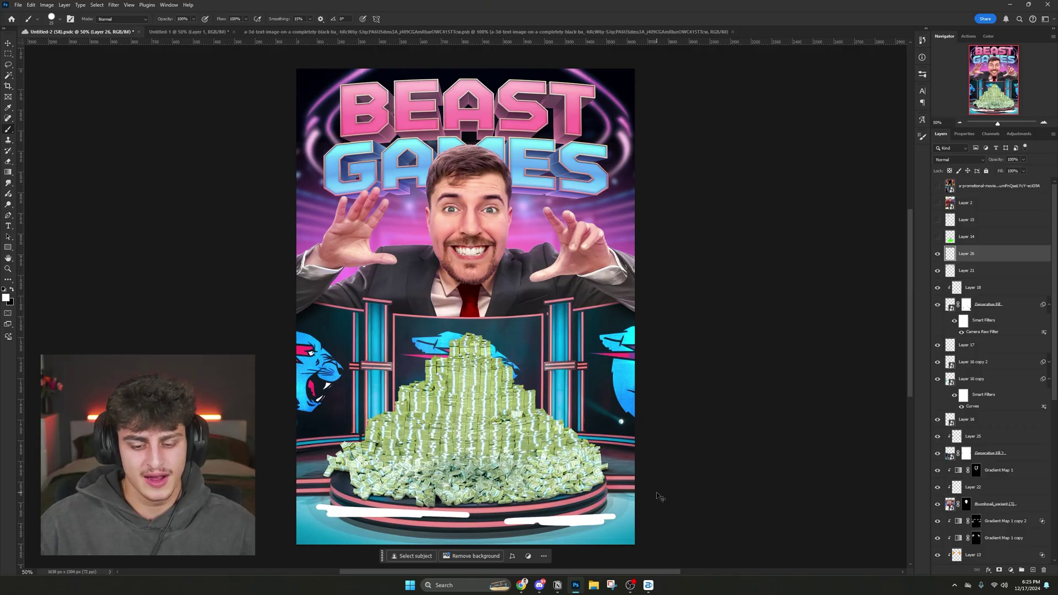
# - Undo the two white brush strokes painted across the platform at the poster's base
pyautogui.hotkey('ctrl', 'z')
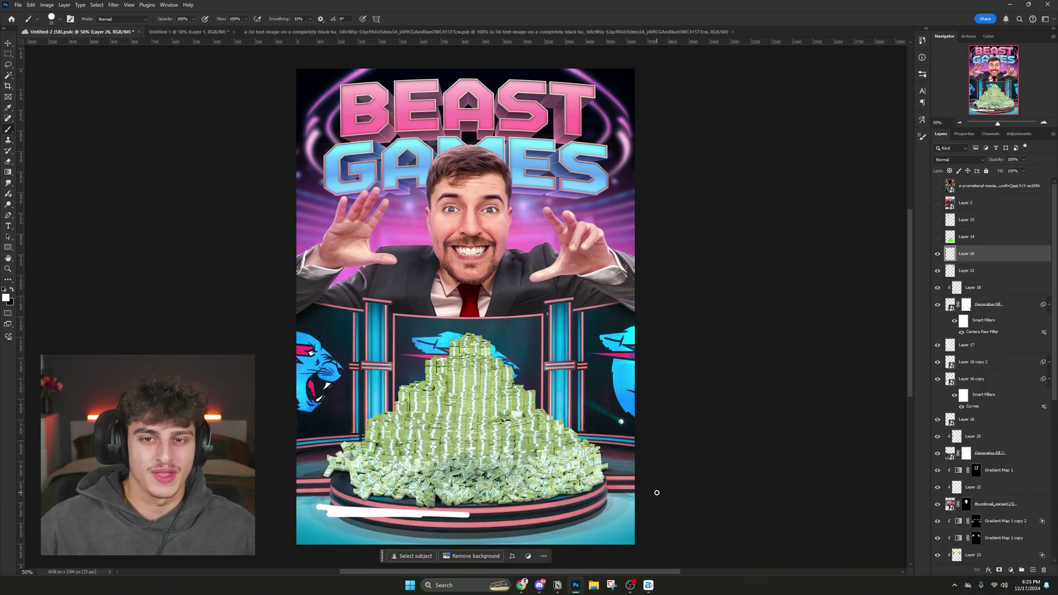
pyautogui.hotkey('ctrl', 'z')
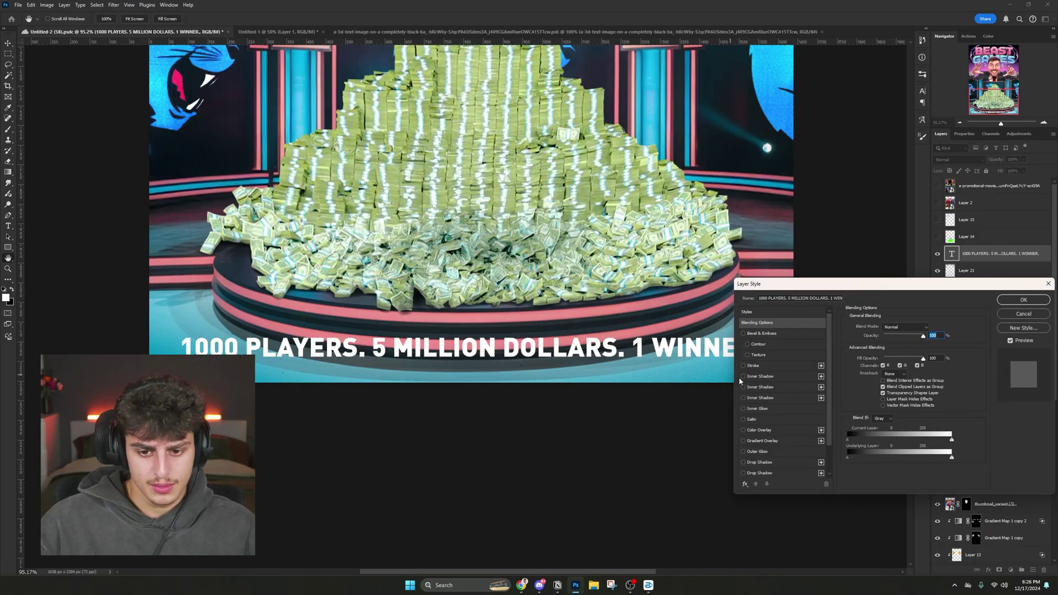
# - Add a Drop Shadow to the "1000 PLAYERS. 5 MILLION DOLLARS. 1 WINNER." text and adjust its distance
pyautogui.click(759, 462)
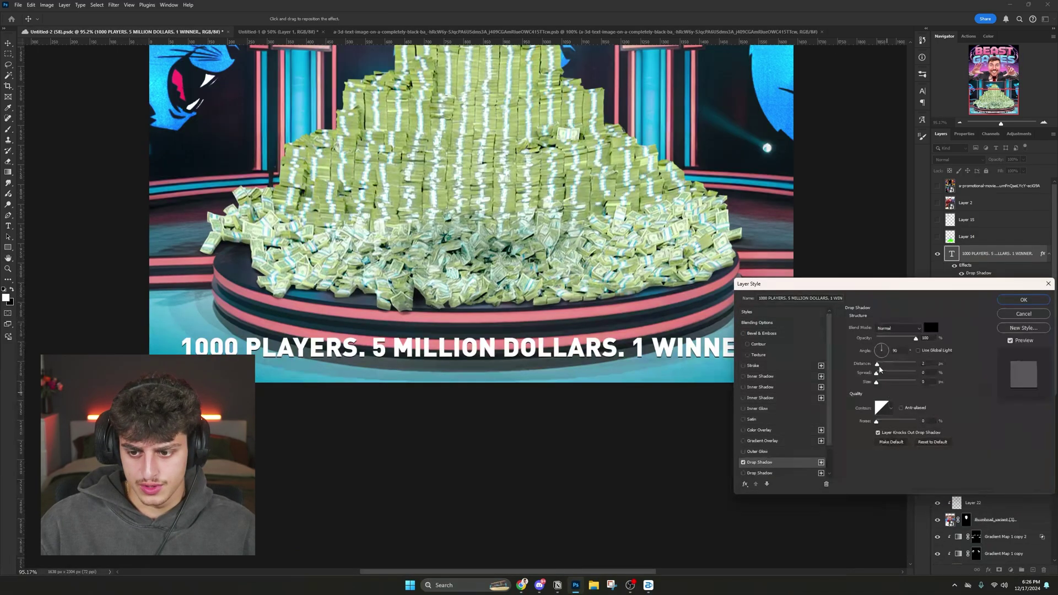
pyautogui.moveTo(880, 367); pyautogui.dragTo(880, 367)
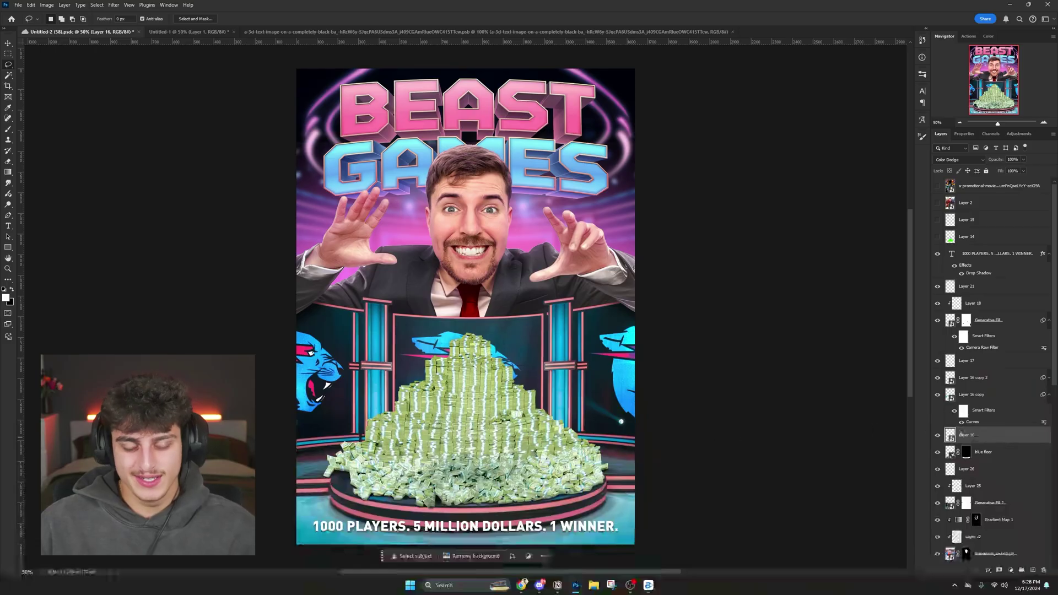
# - Select the blue floor generative layer, choose its second variation and examine the platform beneath the money pile
pyautogui.scroll(5, 557, 430)
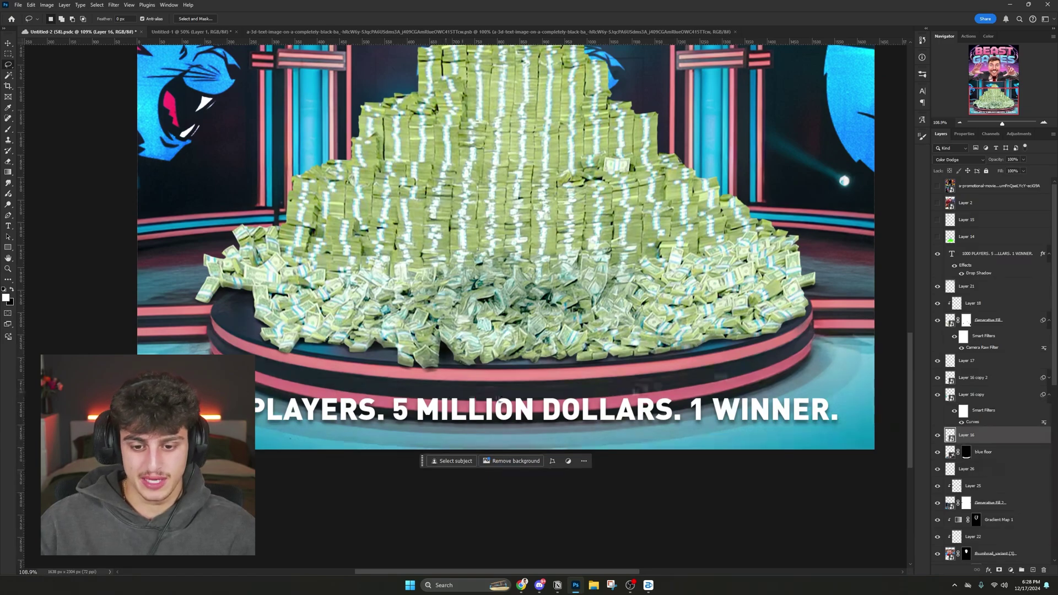
pyautogui.scroll(-3, 439, 398)
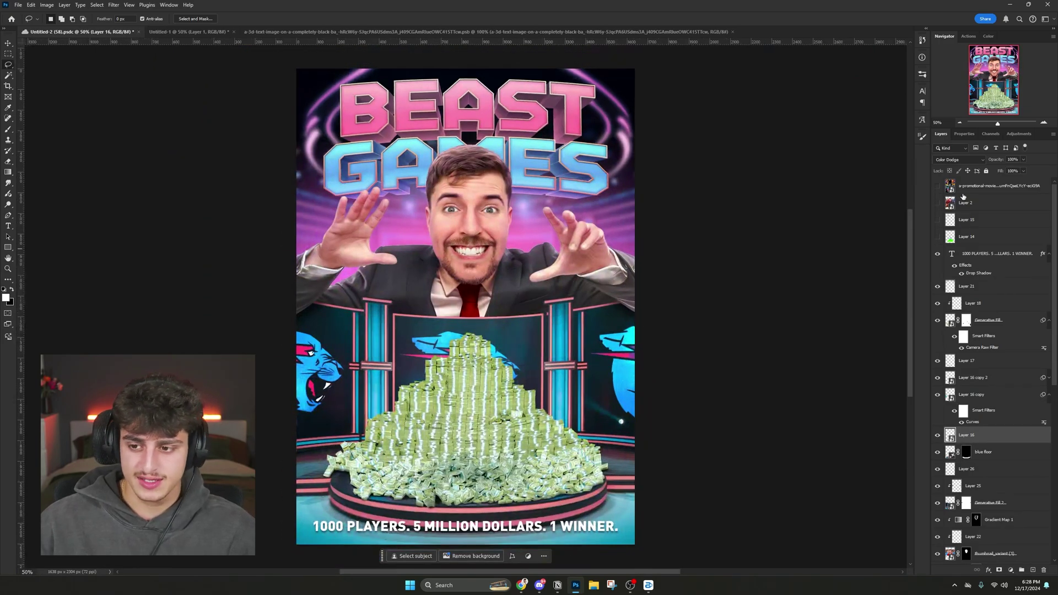
pyautogui.click(964, 133)
pyautogui.click(940, 134)
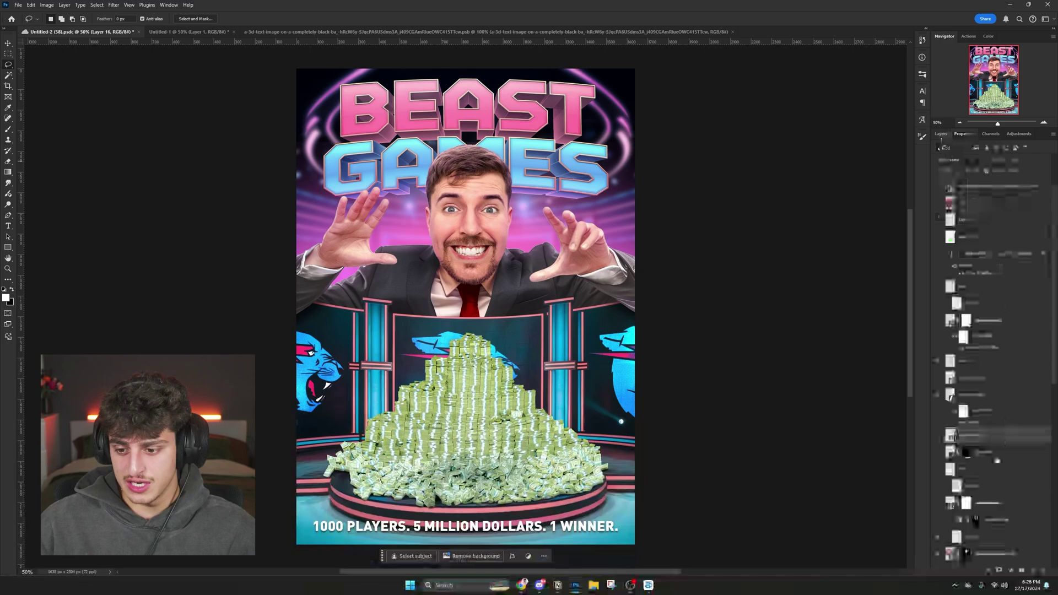
pyautogui.click(995, 446)
pyautogui.click(965, 135)
pyautogui.click(986, 242)
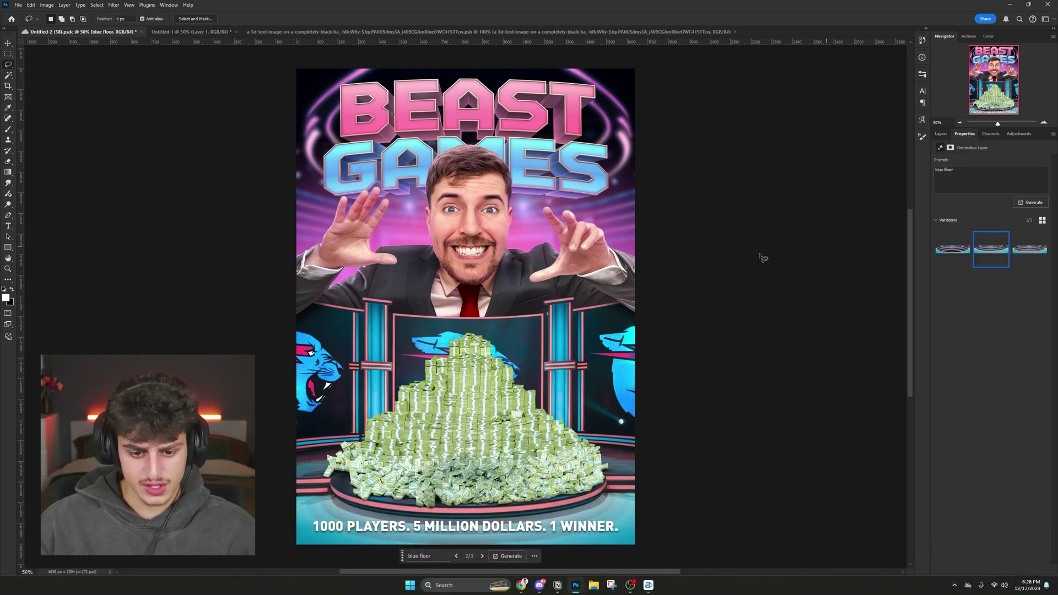
pyautogui.scroll(5, 463, 475)
pyautogui.moveTo(481, 427); pyautogui.dragTo(495, 210)
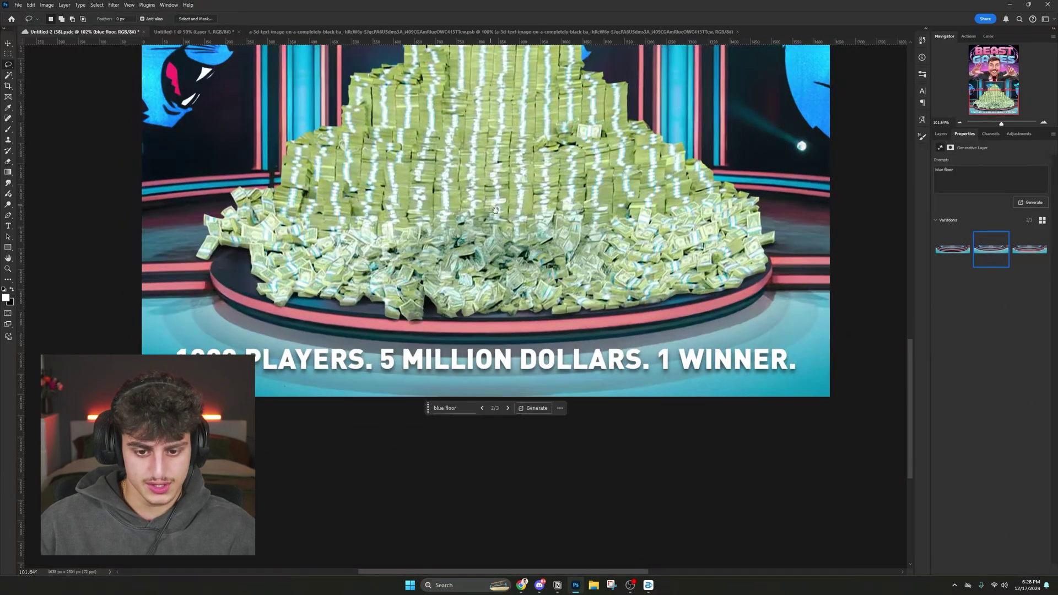
pyautogui.scroll(-5, 594, 256)
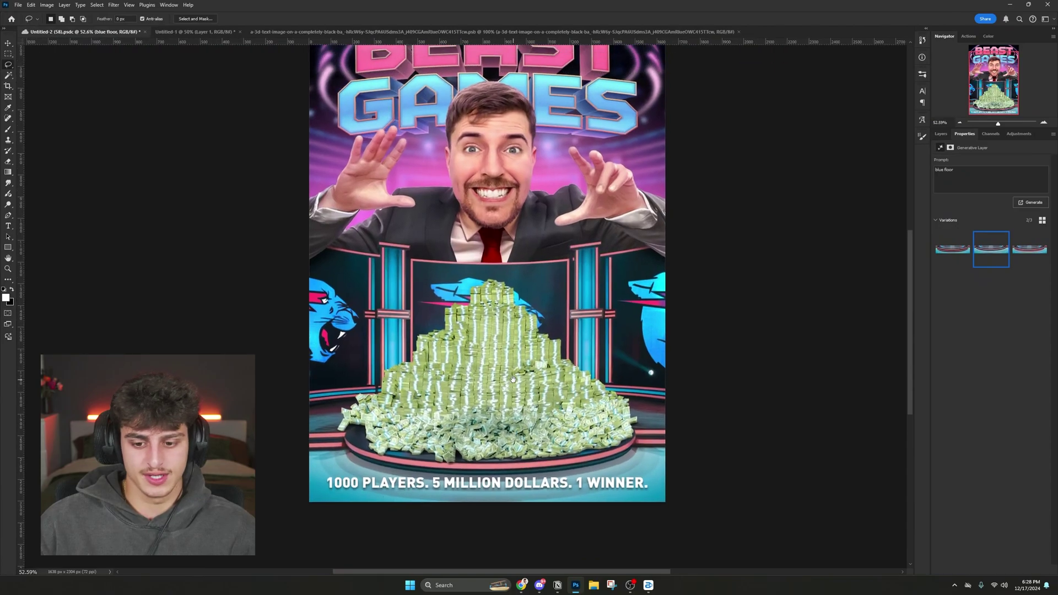
pyautogui.click(941, 134)
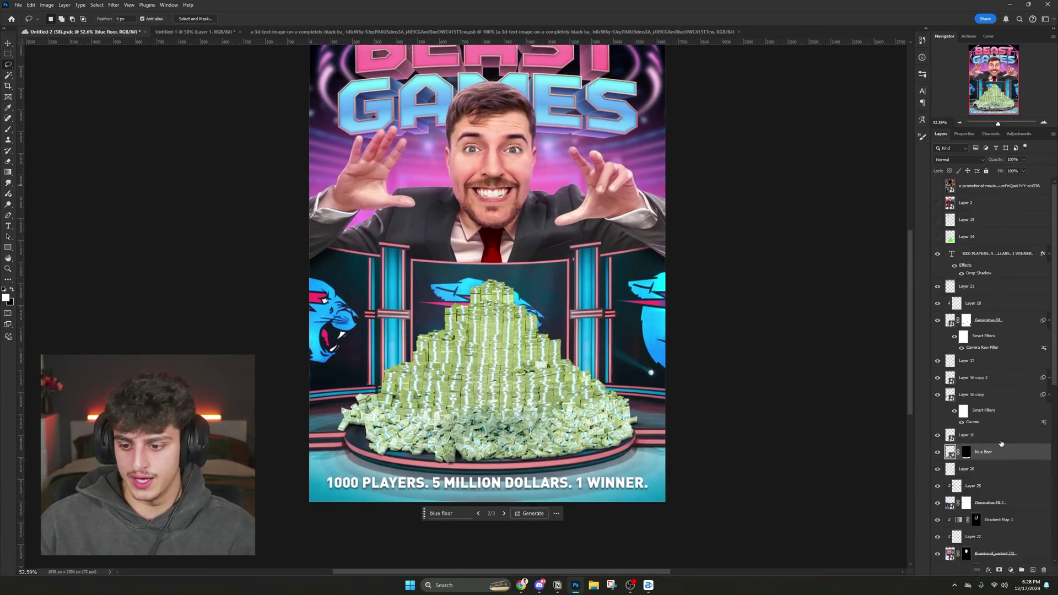
pyautogui.click(8, 43)
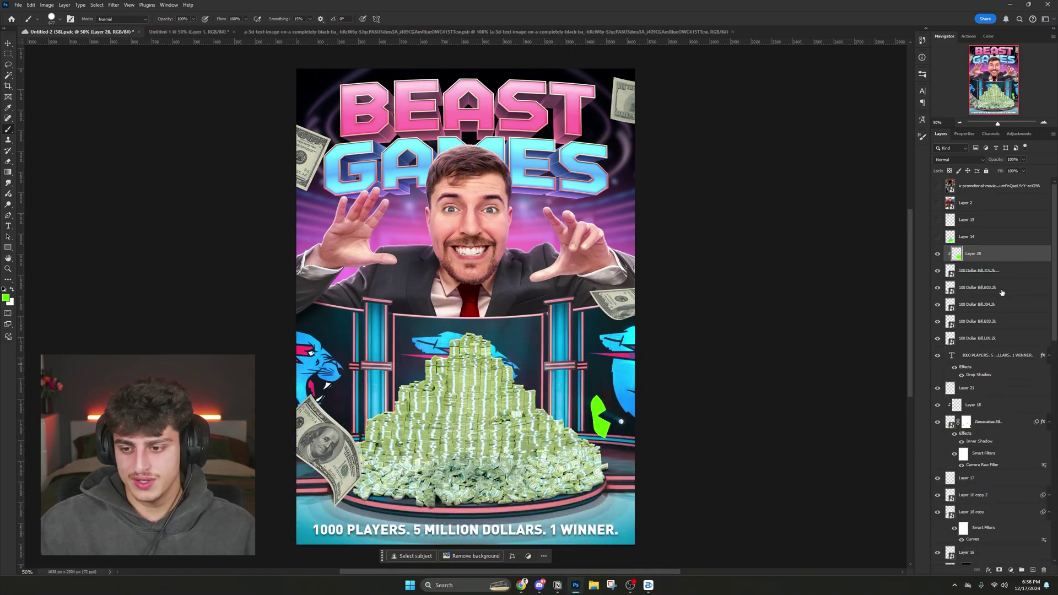
# - Add new layers clipped to the individual 100 Dollar Bill layers and paint bright green over the bills
pyautogui.click(1002, 292)
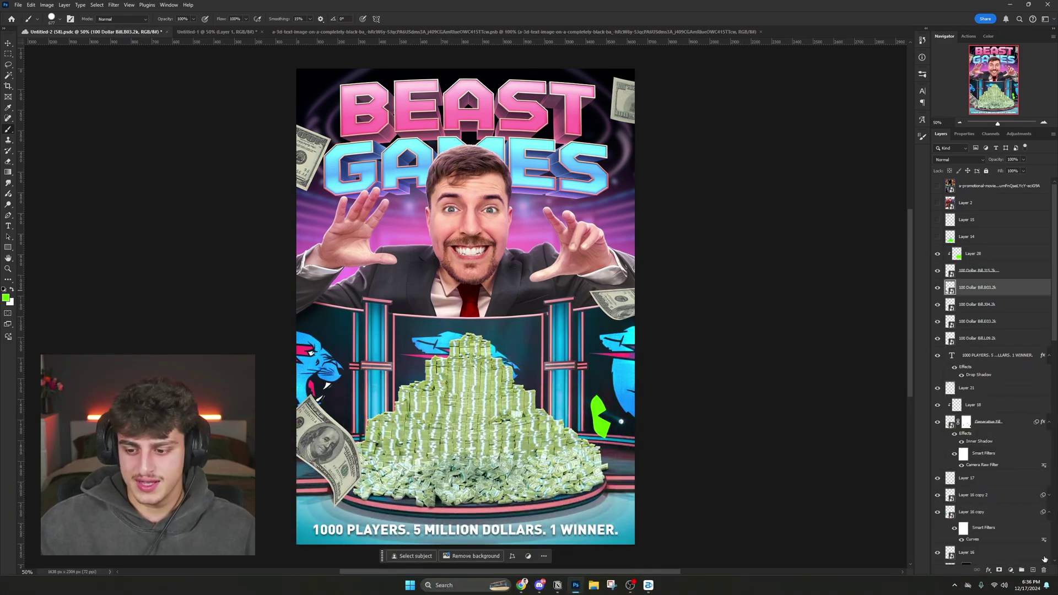
pyautogui.click(1032, 569)
pyautogui.keyDown('alt'); pyautogui.click(987, 294); pyautogui.keyUp('alt')
pyautogui.moveTo(282, 395)
pyautogui.mouseDown()
pyautogui.moveTo(229, 471)
pyautogui.moveTo(325, 388)
pyautogui.mouseUp()
pyautogui.click(996, 320)
pyautogui.click(1032, 569)
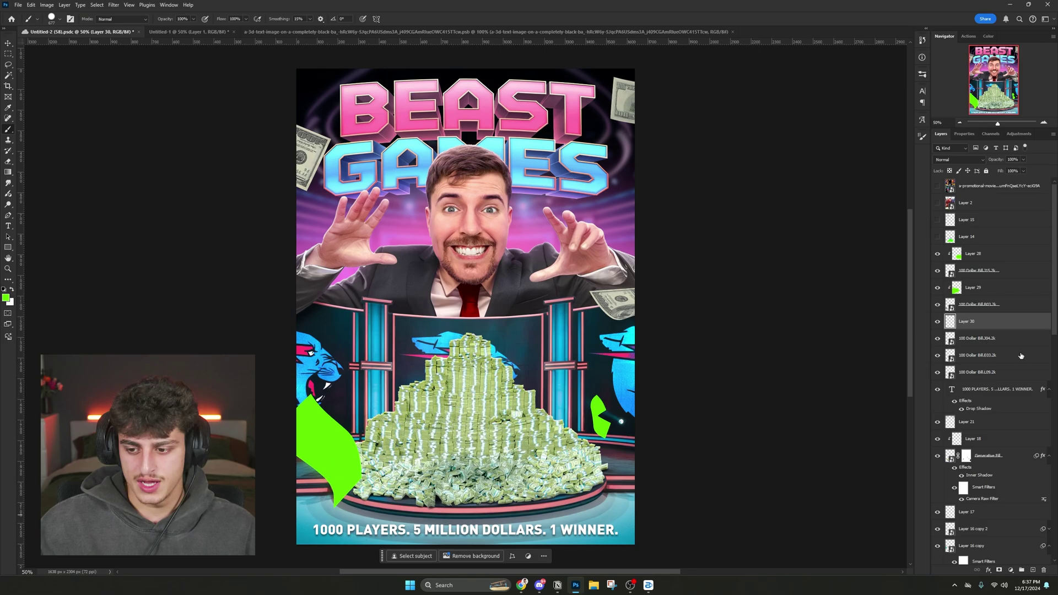
pyautogui.keyDown('alt'); pyautogui.click(1000, 327); pyautogui.keyUp('alt')
# - Set Layer 28 to the Color blend mode at 45% opacity and split its Blend If sliders for the underlying layer
pyautogui.click(987, 254)
pyautogui.click(958, 159)
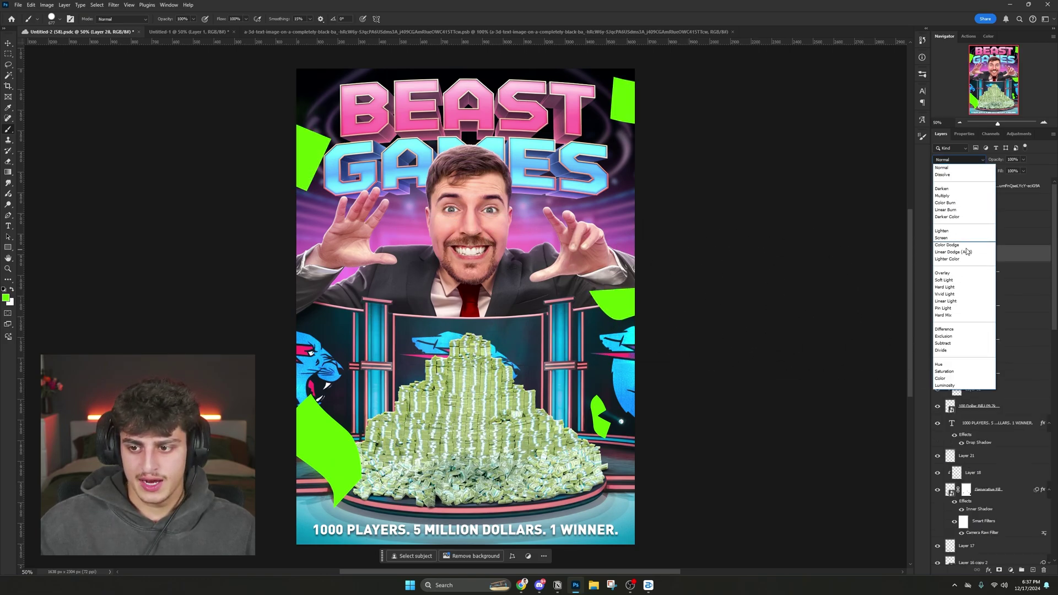
pyautogui.click(954, 379)
pyautogui.moveTo(994, 161); pyautogui.dragTo(967, 167)
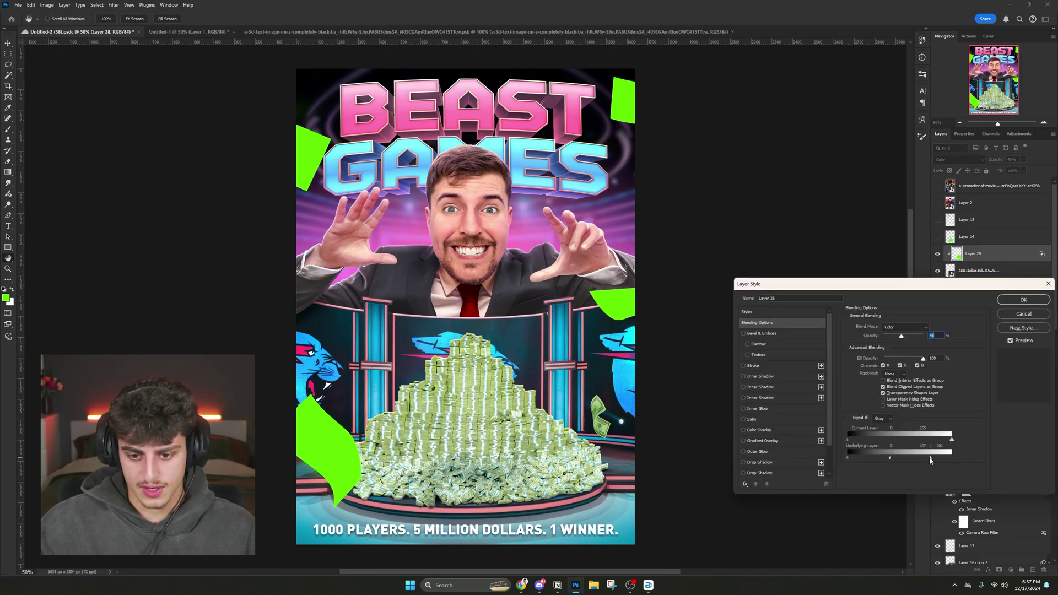
pyautogui.press('Return')
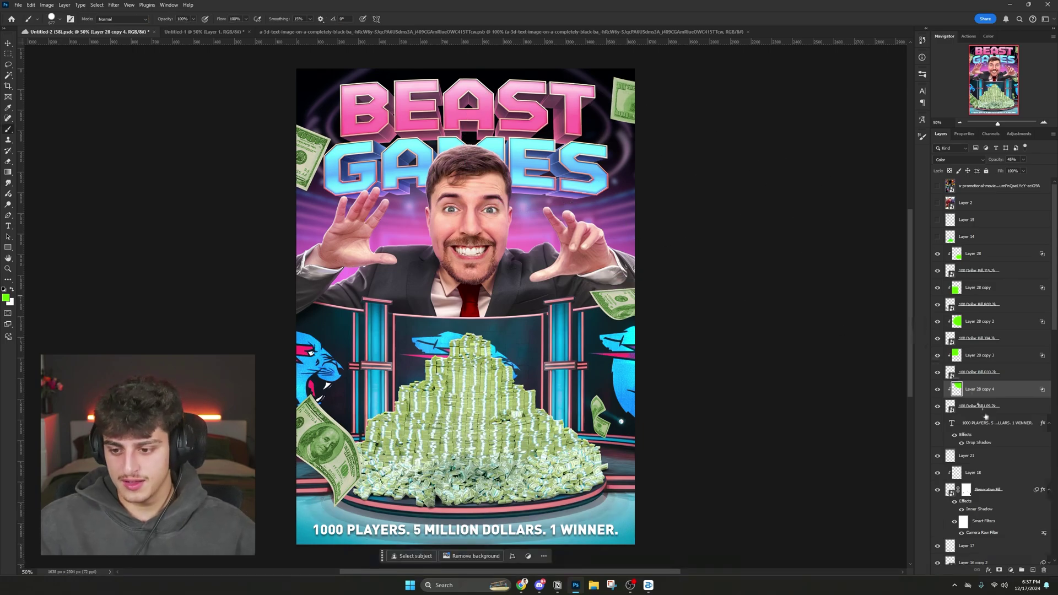
# - Apply a Gaussian Blur to the dollar bill in the poster's upper right corner and adjust its radius
pyautogui.click(985, 408)
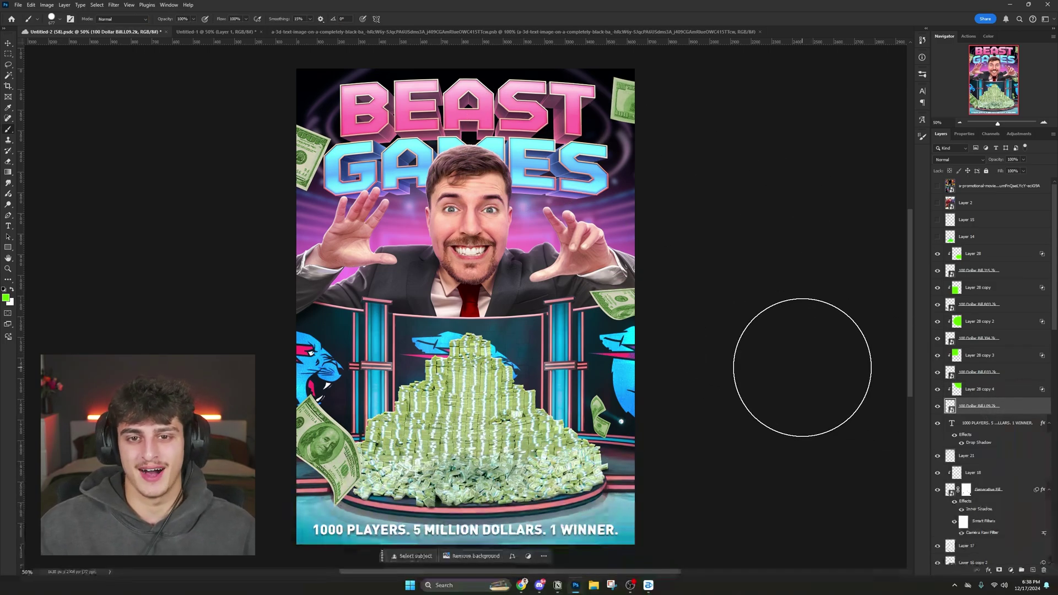
pyautogui.click(113, 4)
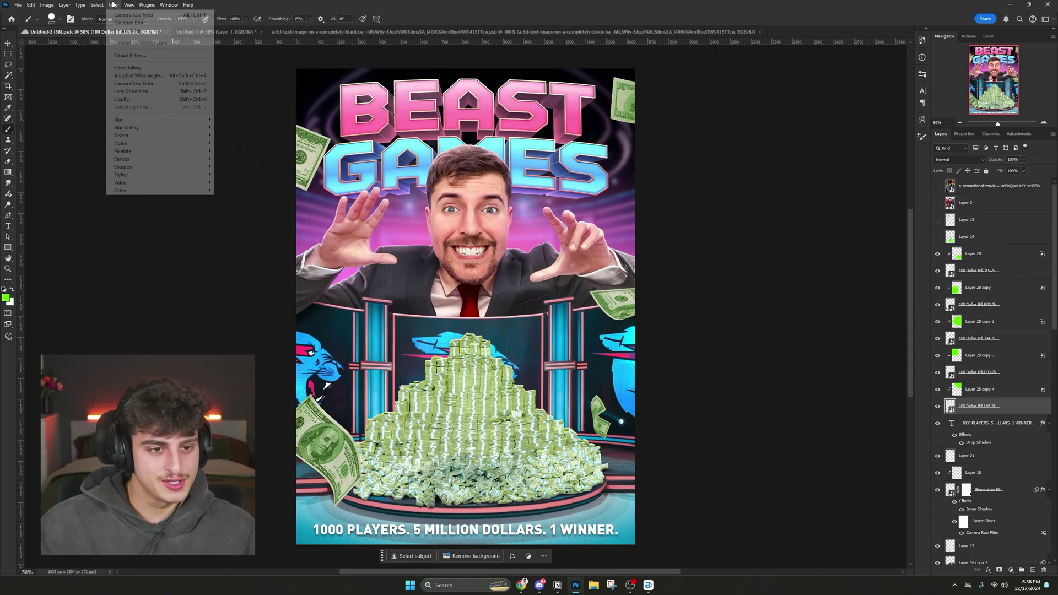
pyautogui.moveTo(165, 119)
pyautogui.click(237, 150)
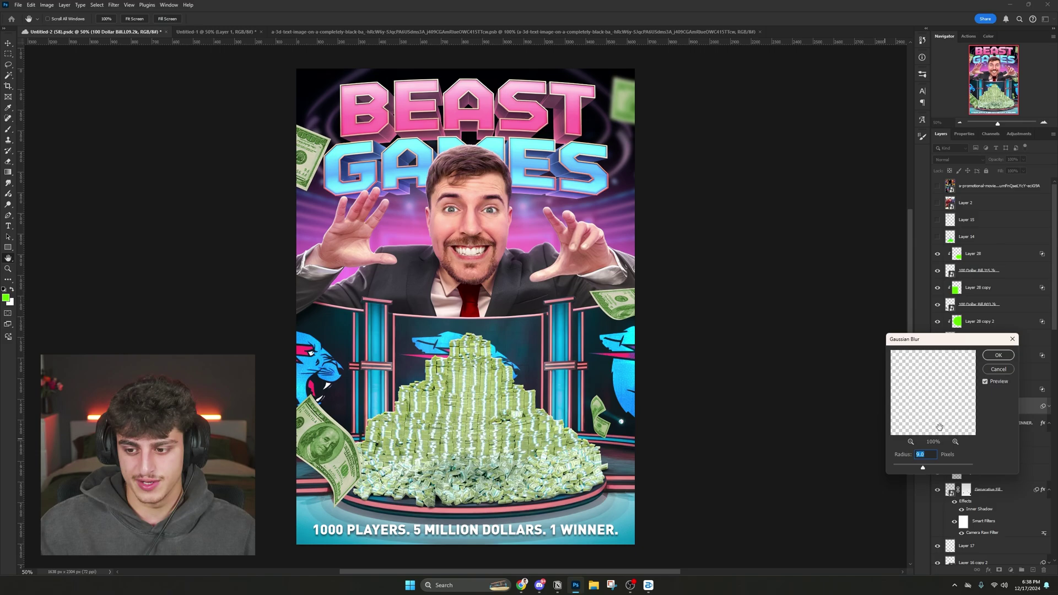
pyautogui.moveTo(897, 469); pyautogui.dragTo(906, 470)
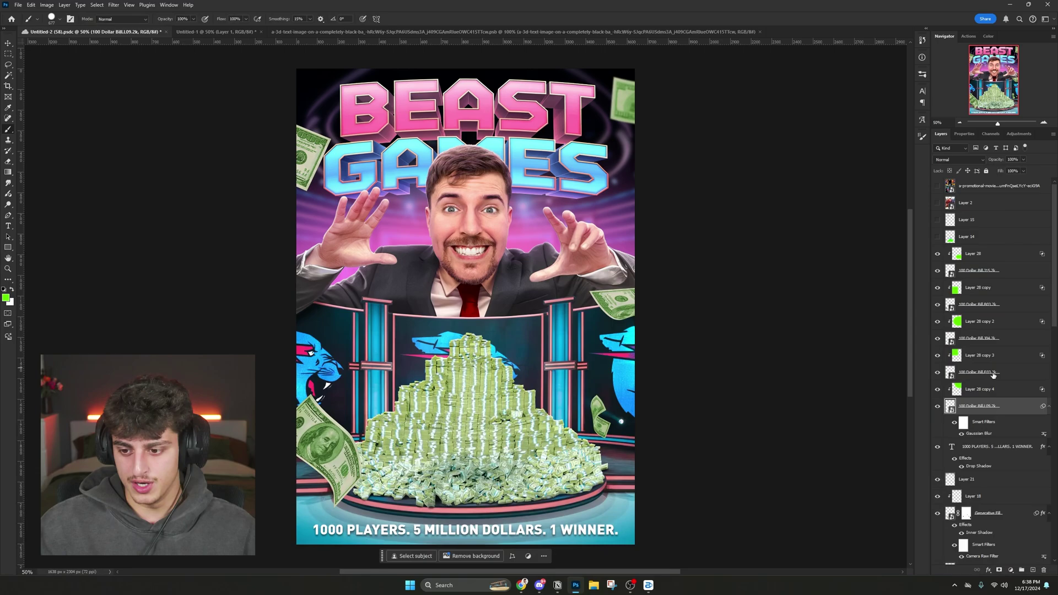
# - Apply a 6 px Gaussian Blur to the dollar bill beside the title's left side and continue blurring the remaining bills
pyautogui.click(980, 372)
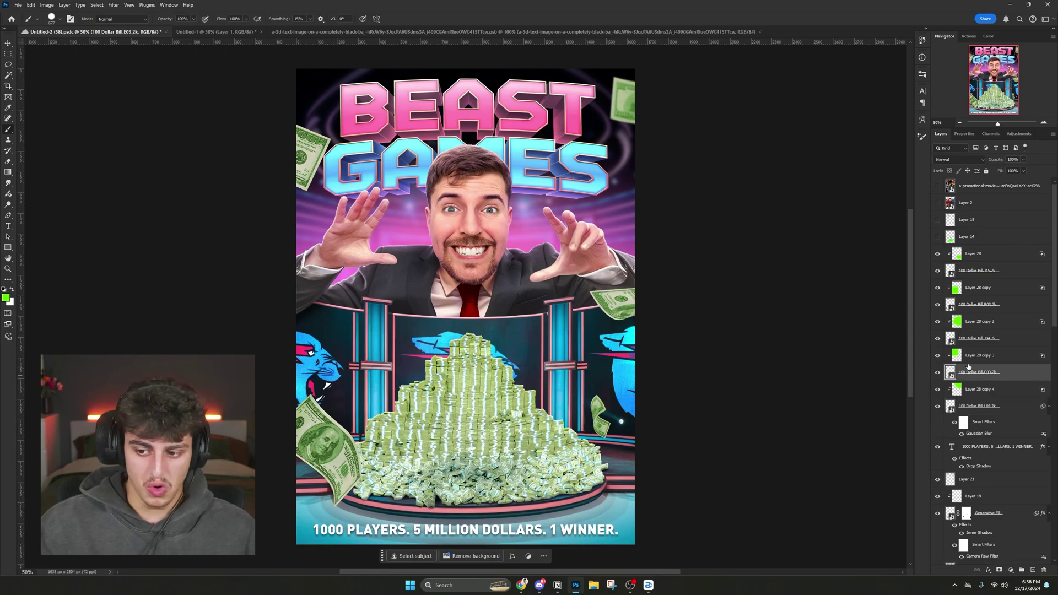
pyautogui.click(113, 5)
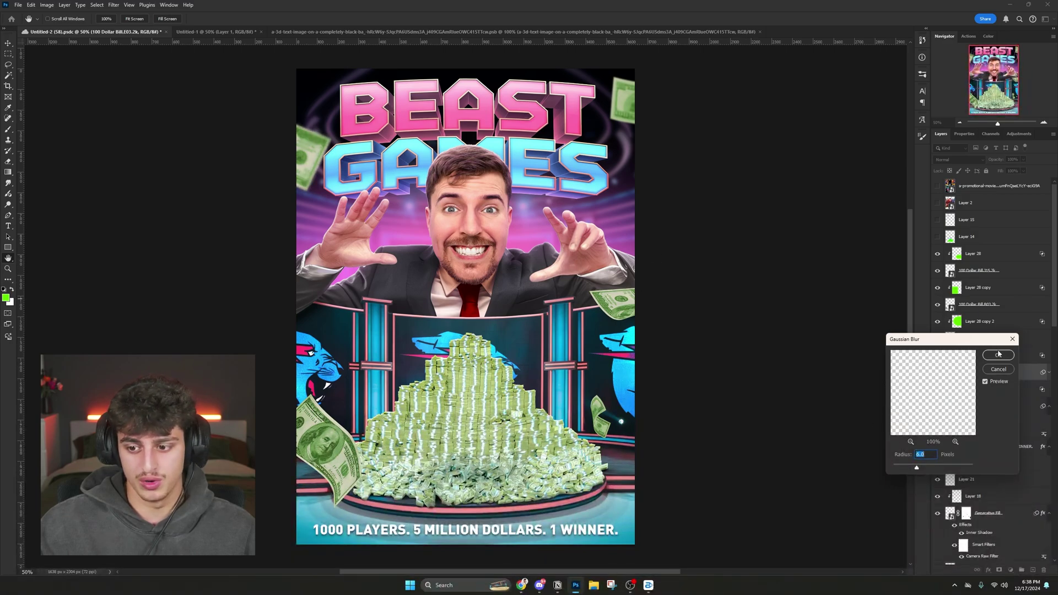
pyautogui.click(999, 354)
pyautogui.press('b')
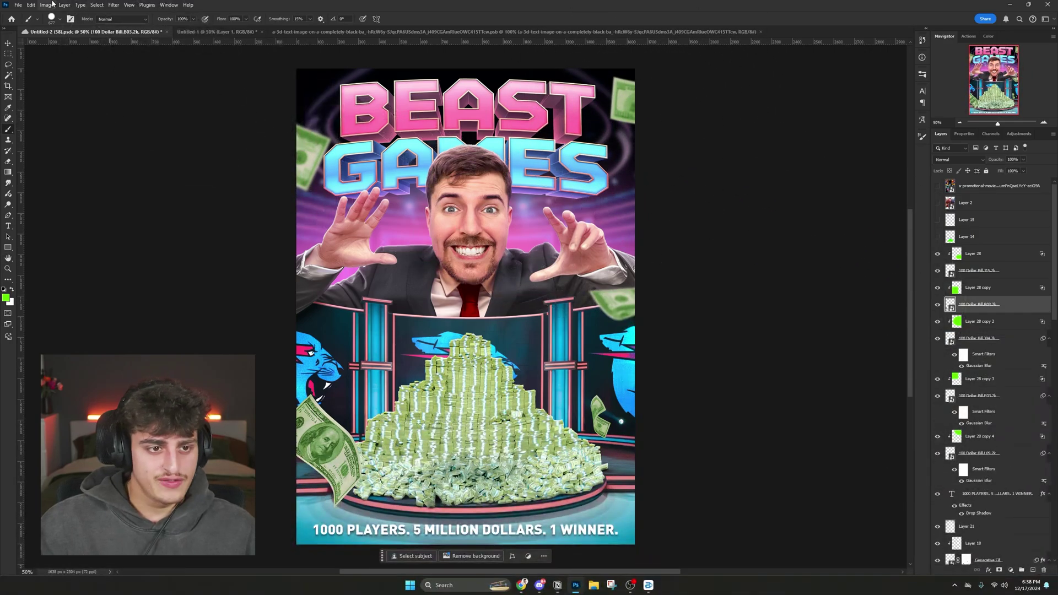
pyautogui.click(114, 4)
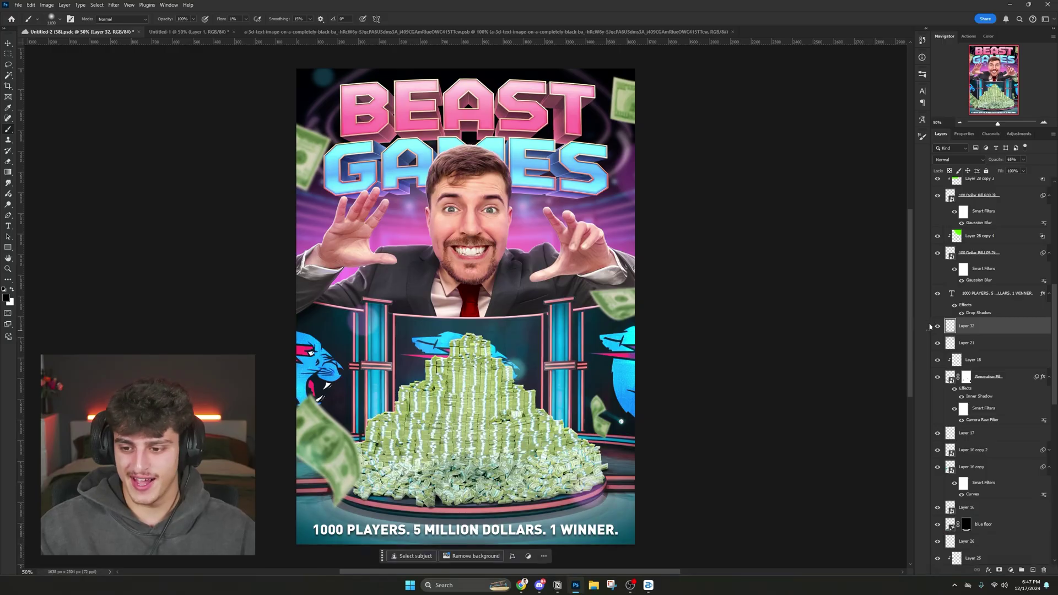
# - Compare the poster with and without Layer 32
pyautogui.click(937, 326)
pyautogui.click(937, 326)
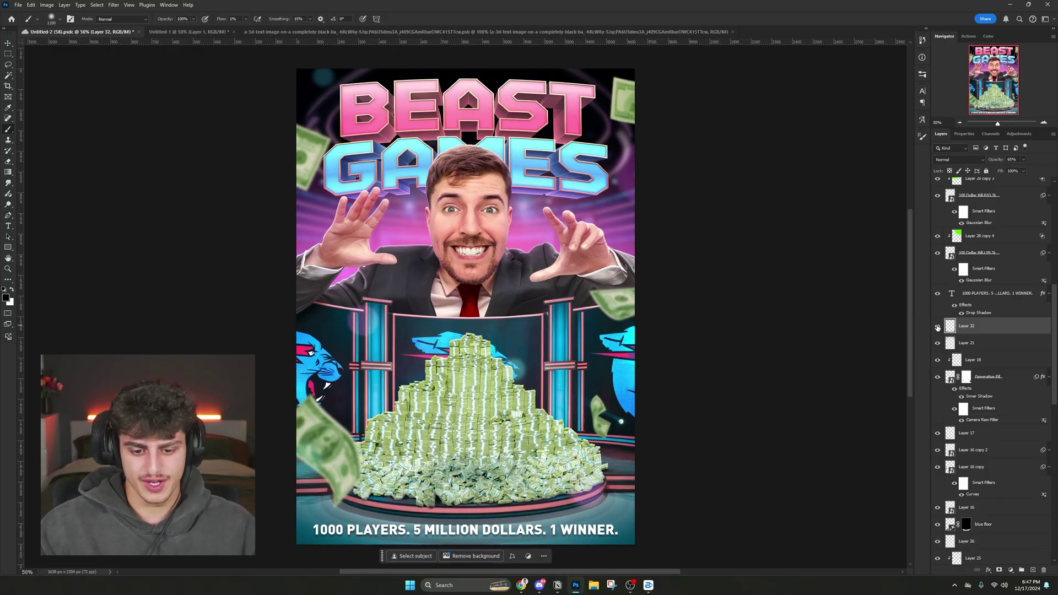
pyautogui.click(937, 326)
pyautogui.click(937, 326)
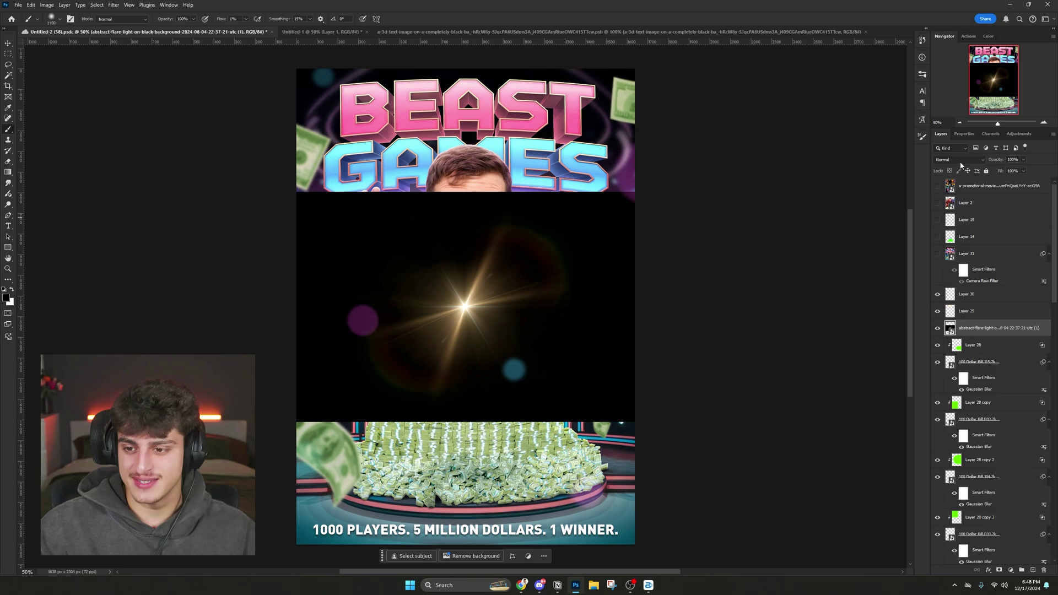
# - Set the light flare layer to Screen, scale it down and place it on the upper corner of the T in BEAST
pyautogui.click(958, 159)
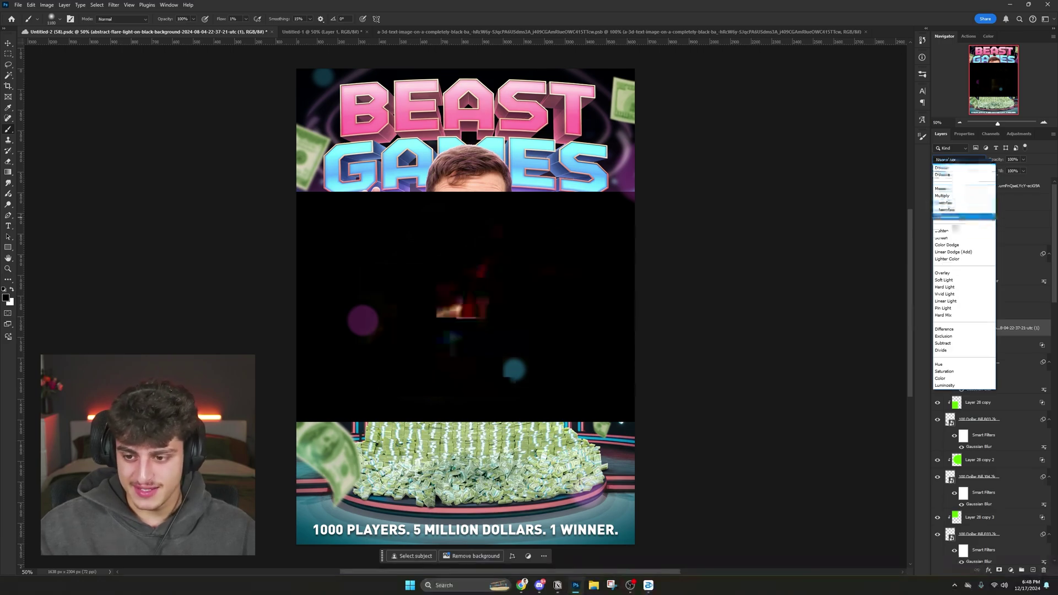
pyautogui.click(954, 238)
pyautogui.hotkey('ctrl', 't')
pyautogui.moveTo(436, 391); pyautogui.dragTo(596, 104)
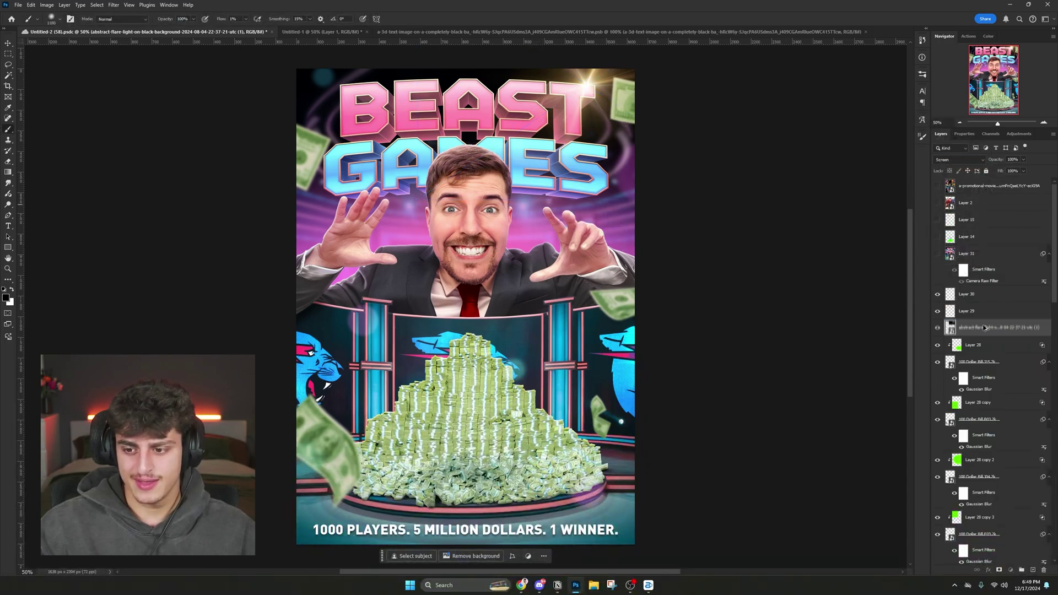
# - Duplicate the flare, shrink and rotate the copy with Free Transform, and position it on the title just above GAMES
pyautogui.hotkey('ctrl', 'j')
pyautogui.hotkey('ctrl', 't')
pyautogui.moveTo(739, 78); pyautogui.dragTo(413, 149)
pyautogui.moveTo(489, 104); pyautogui.dragTo(446, 157)
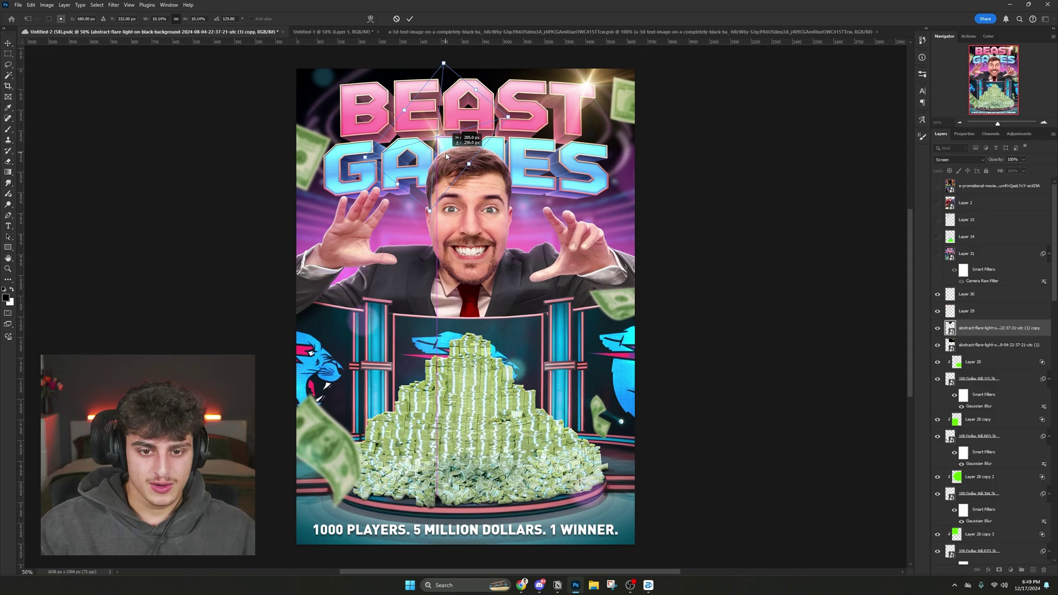
pyautogui.press('Return')
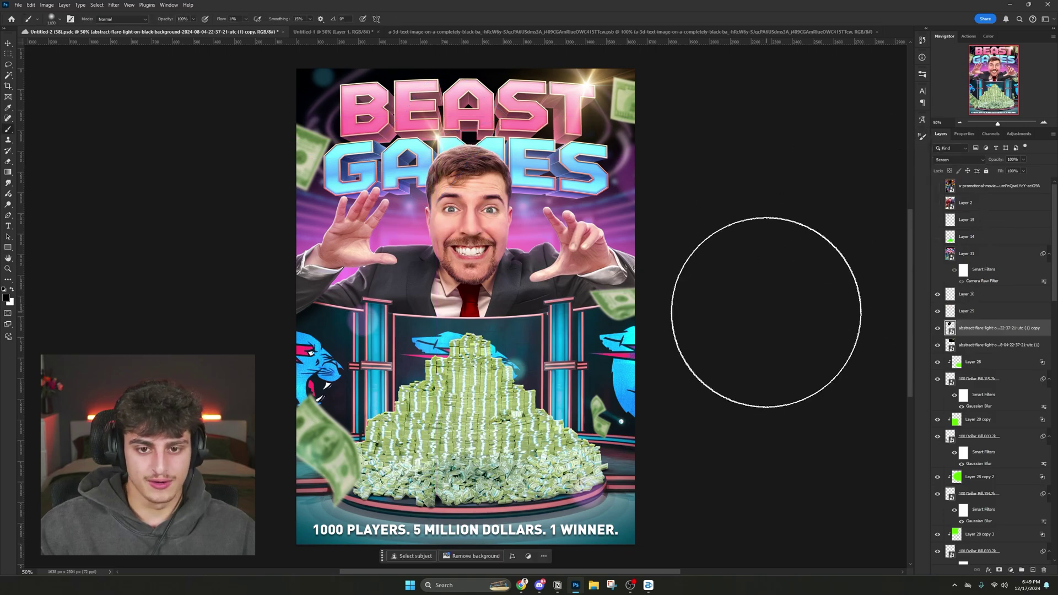
pyautogui.scroll(8, 448, 138)
pyautogui.hotkey('ctrl', 't')
pyautogui.moveTo(462, 122); pyautogui.dragTo(467, 120)
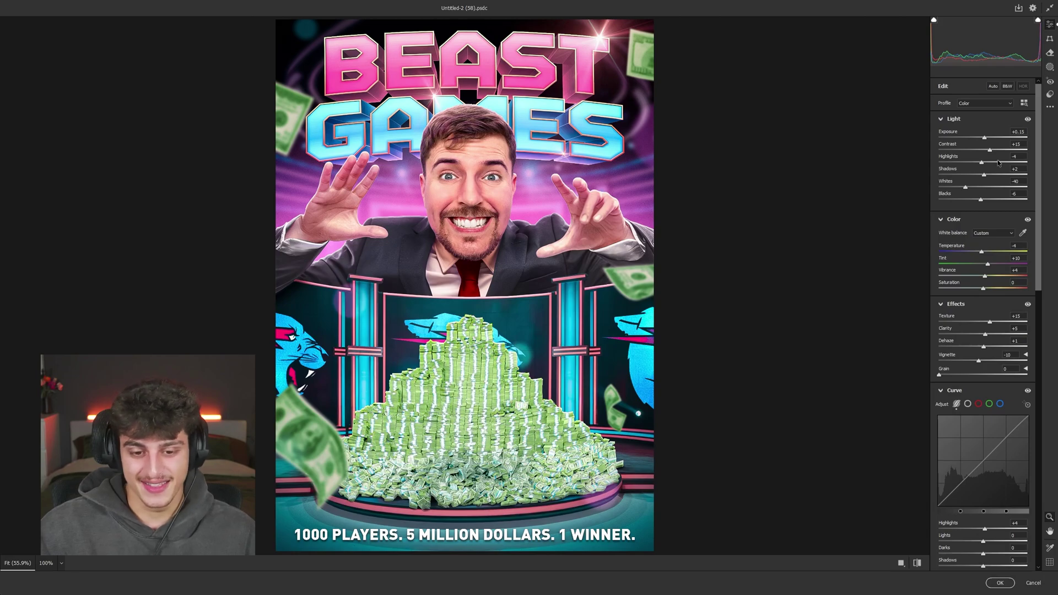
# - Review the Camera Raw Color Mixer's luminance, saturation and hue settings, and compare the grade with the original image
pyautogui.scroll(-10, 999, 163)
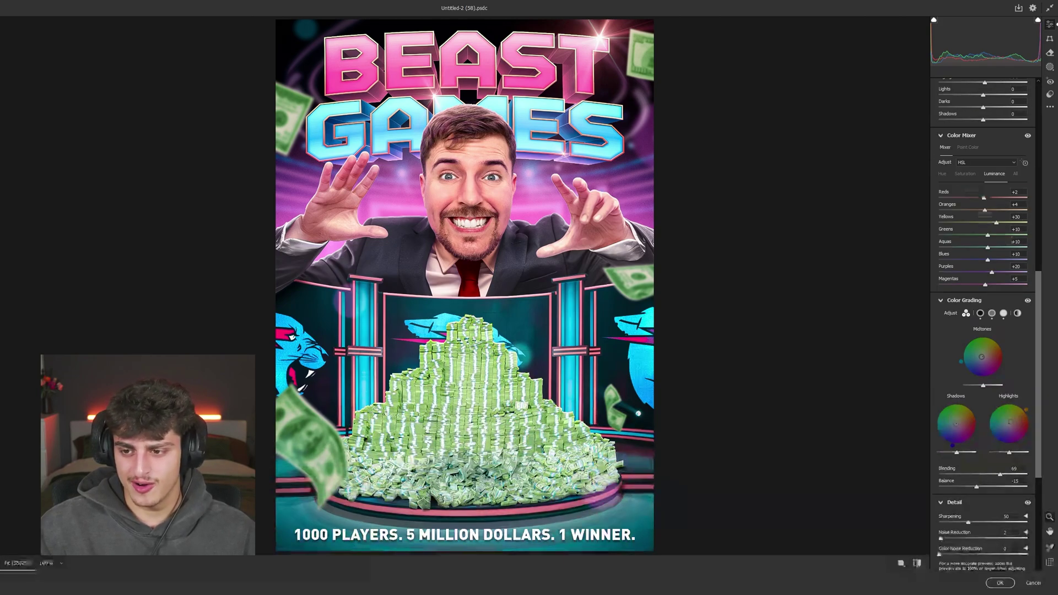
pyautogui.click(965, 173)
pyautogui.click(942, 175)
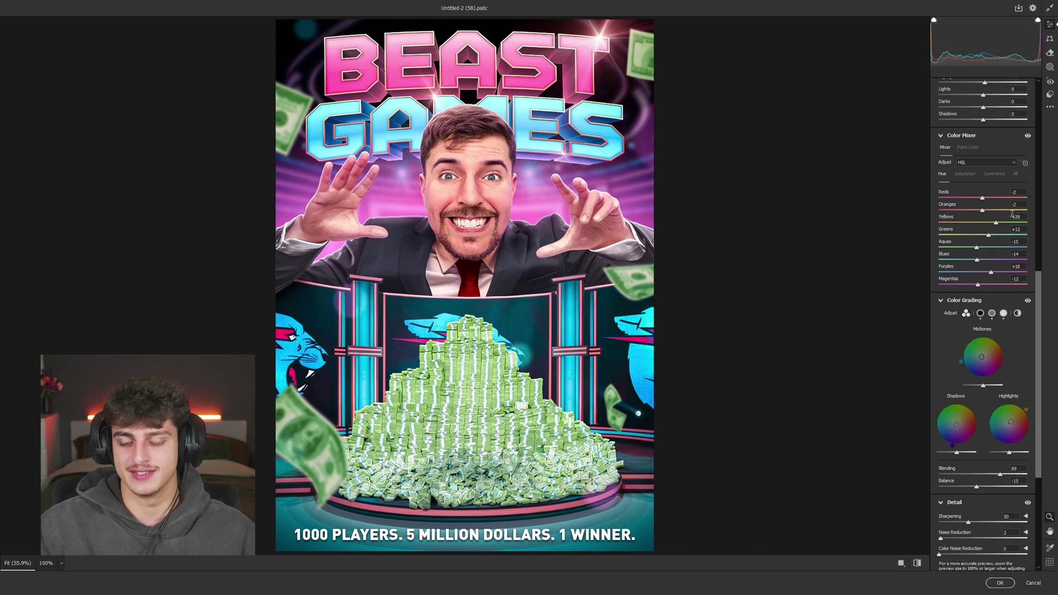
pyautogui.scroll(-4, 1013, 261)
pyautogui.scroll(3, 1013, 261)
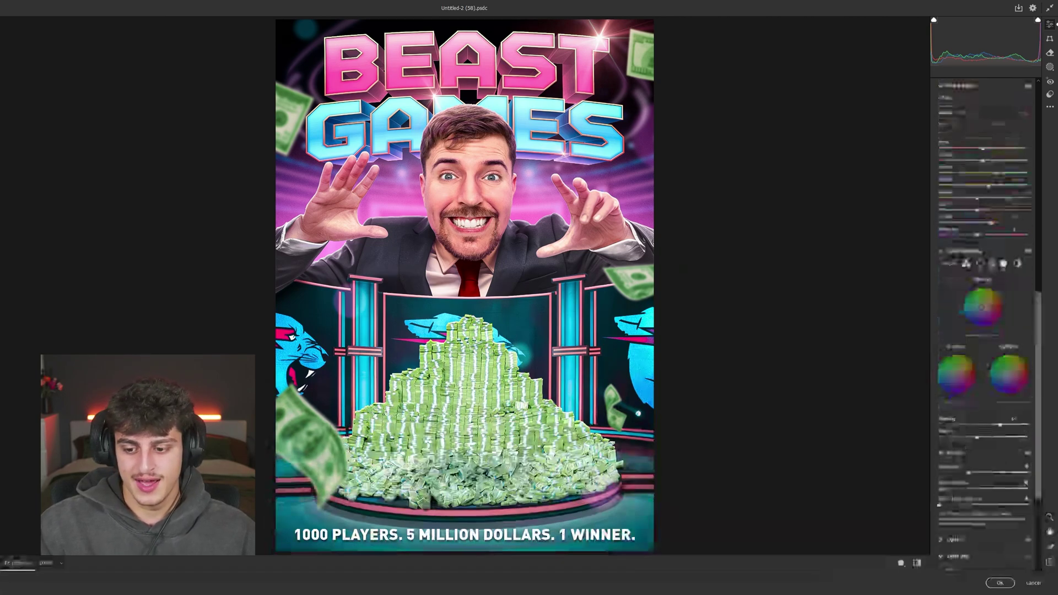
pyautogui.click(917, 564)
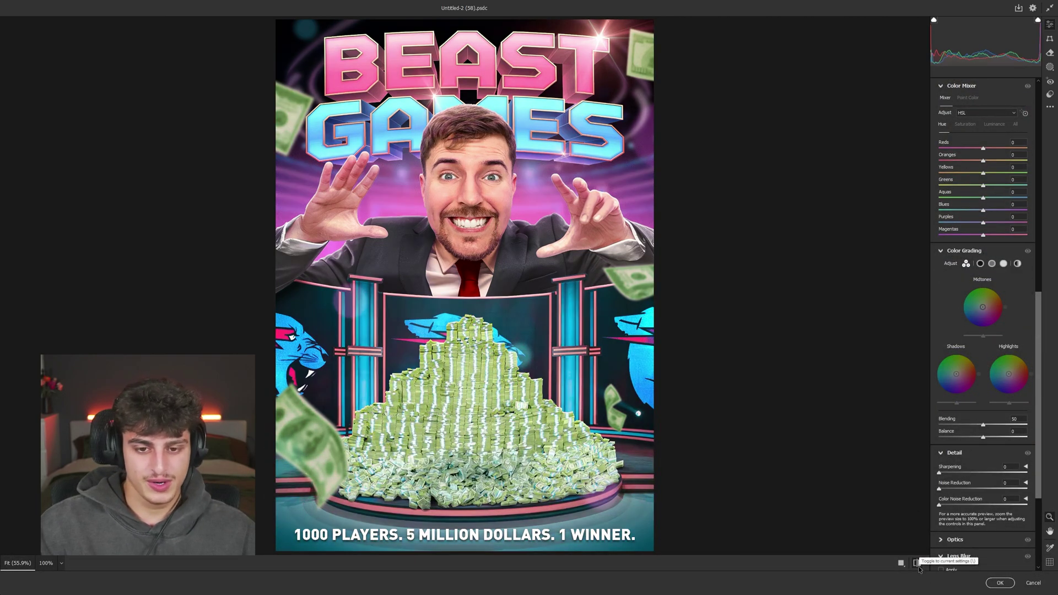